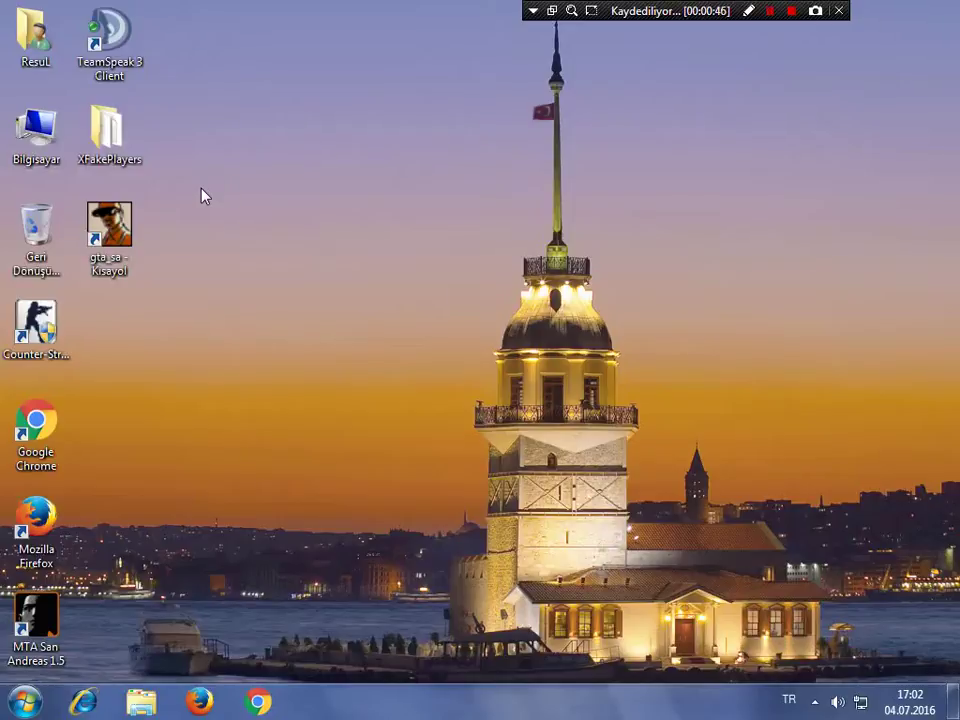
right_click(203, 195)
right_click(246, 63)
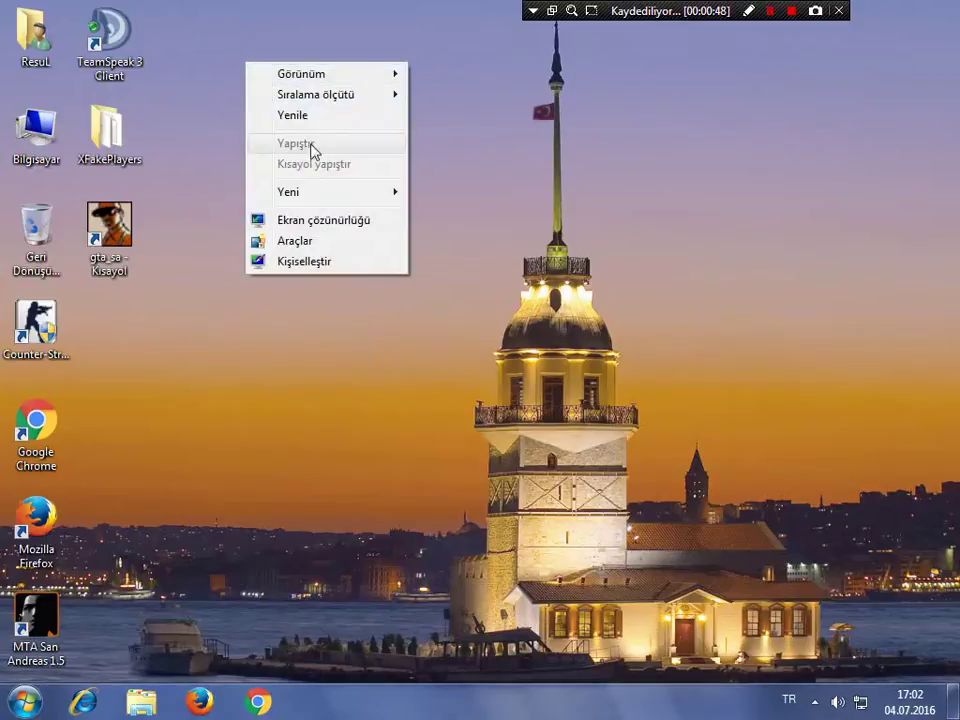
click(306, 116)
right_click(313, 118)
click(388, 167)
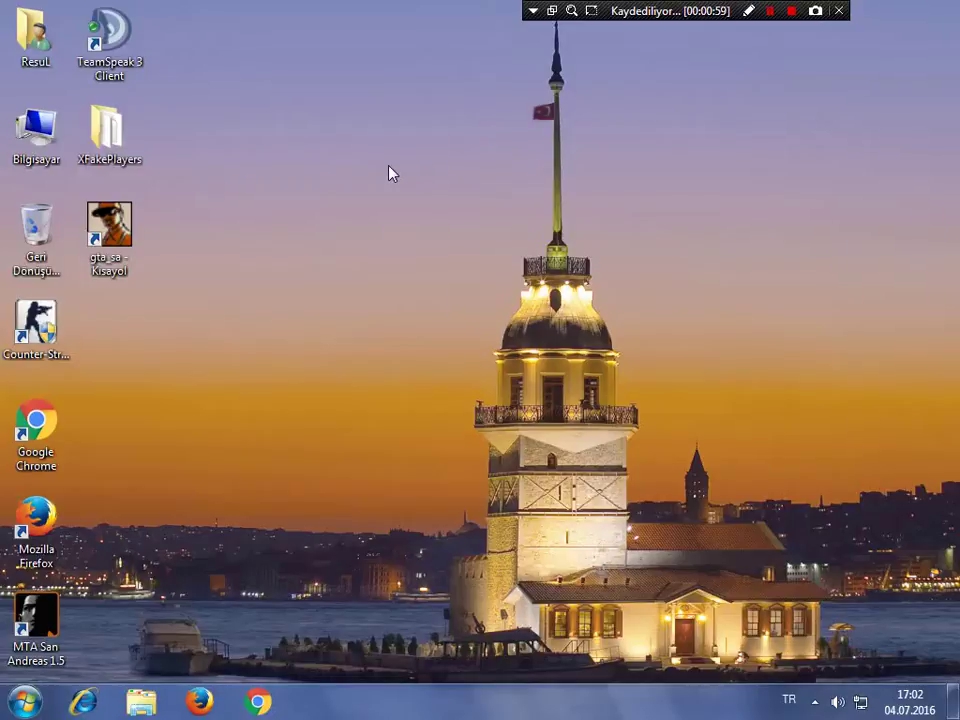
right_click(389, 172)
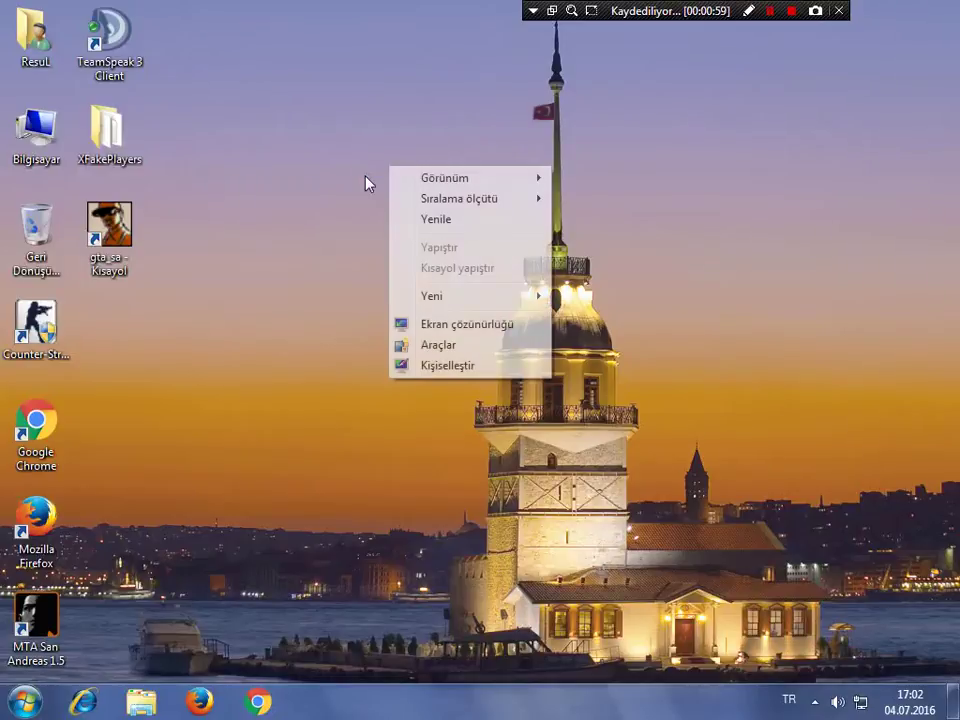
click(405, 222)
drag(402, 219, 257, 321)
right_click(259, 306)
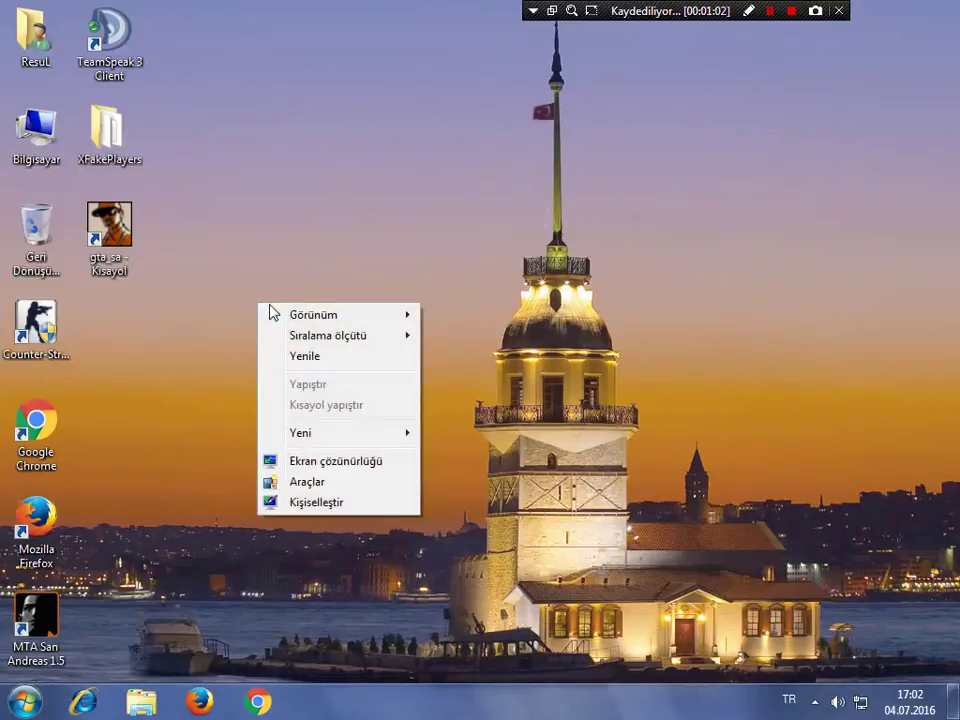
click(317, 360)
drag(472, 137, 630, 336)
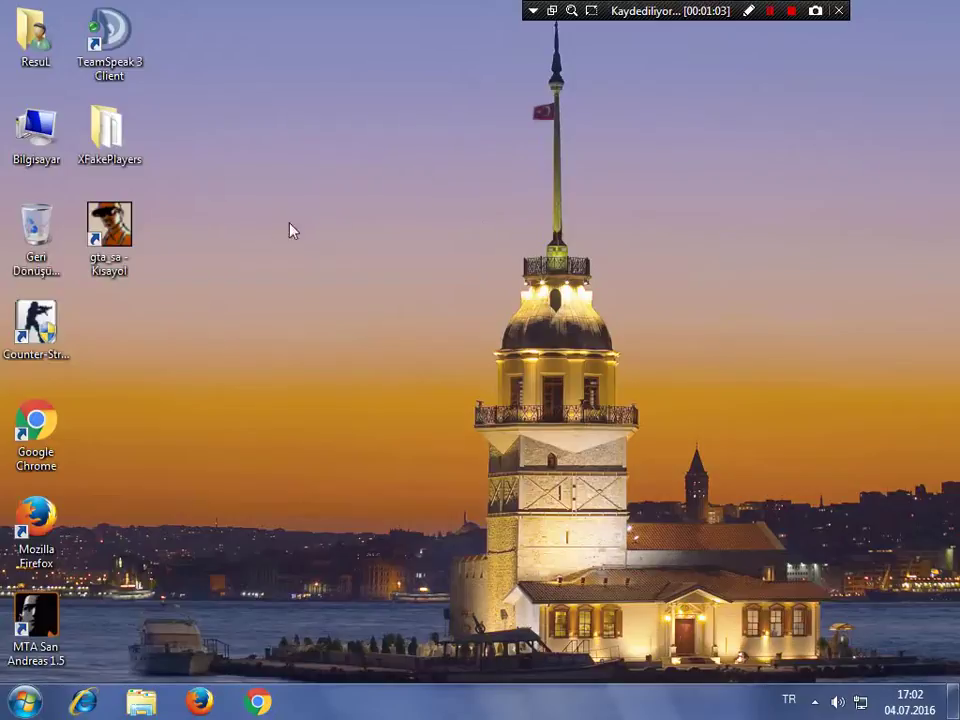
right_click(234, 238)
click(225, 221)
right_click(225, 218)
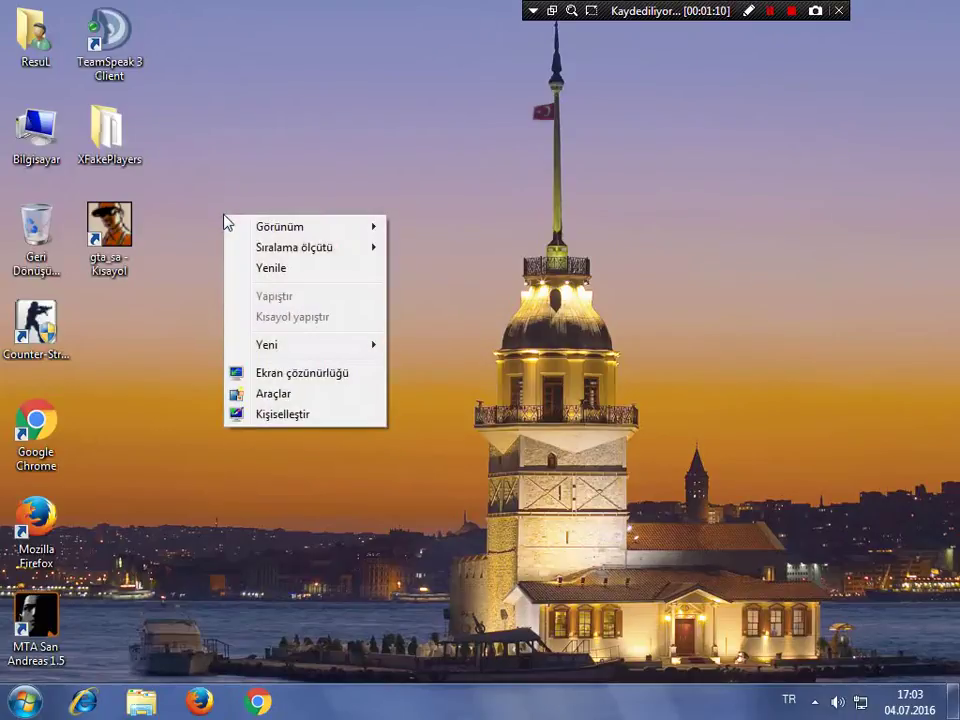
click(225, 216)
right_click(307, 104)
click(400, 74)
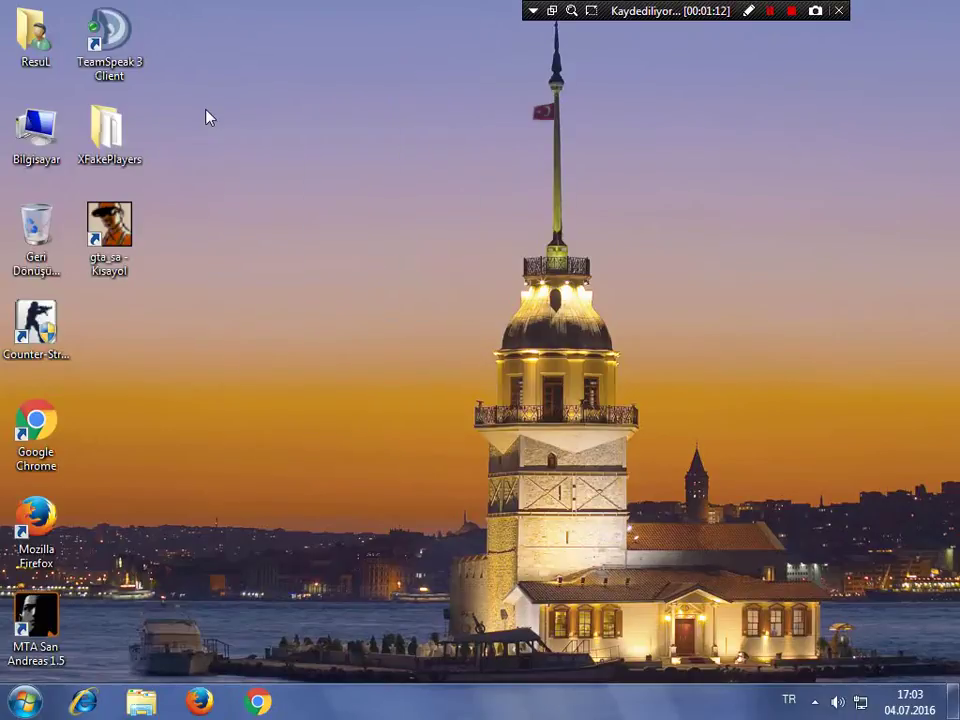
right_click(206, 116)
click(246, 162)
right_click(335, 200)
click(414, 256)
right_click(330, 214)
click(384, 274)
right_click(281, 238)
click(323, 293)
Open the properties of the default microphone from the recording devices in the Control Panel's Hardware and Sound settings.
key(super)
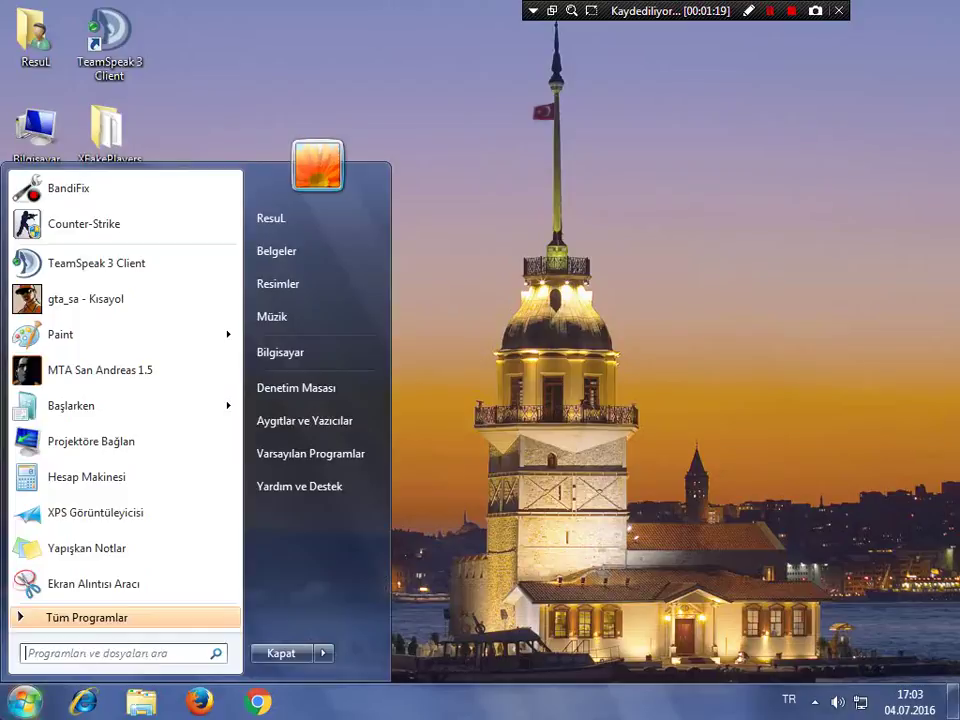
click(304, 392)
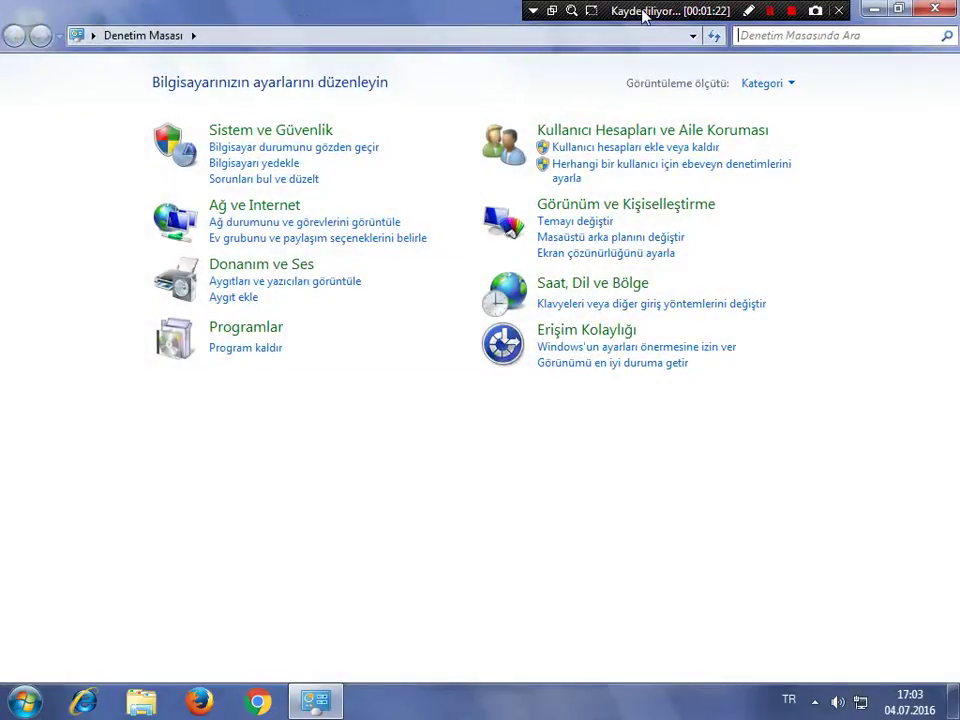
click(270, 268)
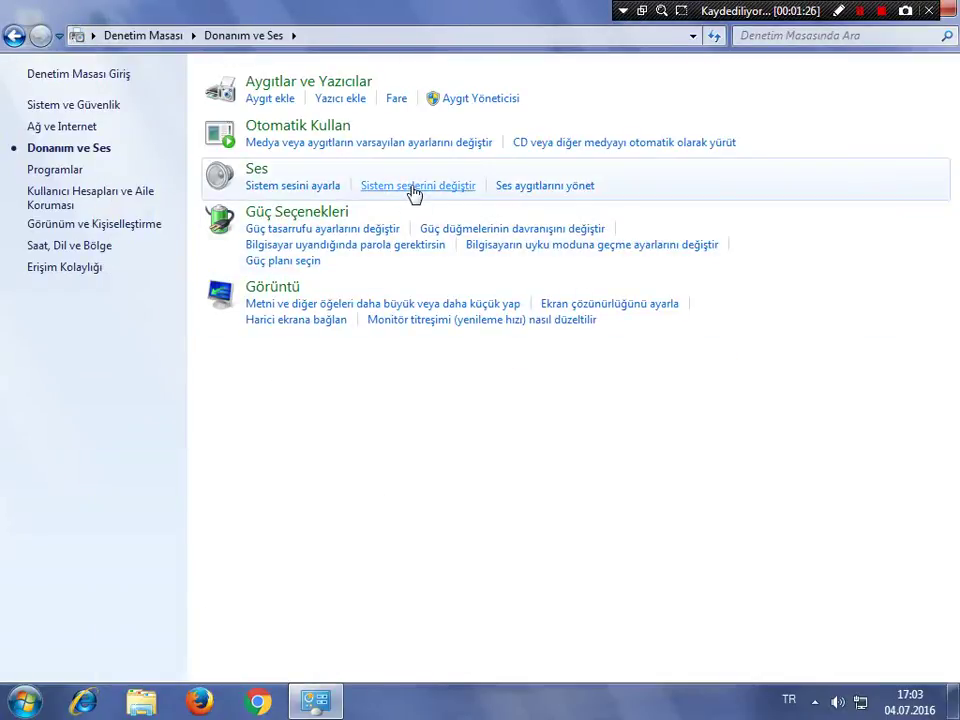
click(415, 190)
click(227, 164)
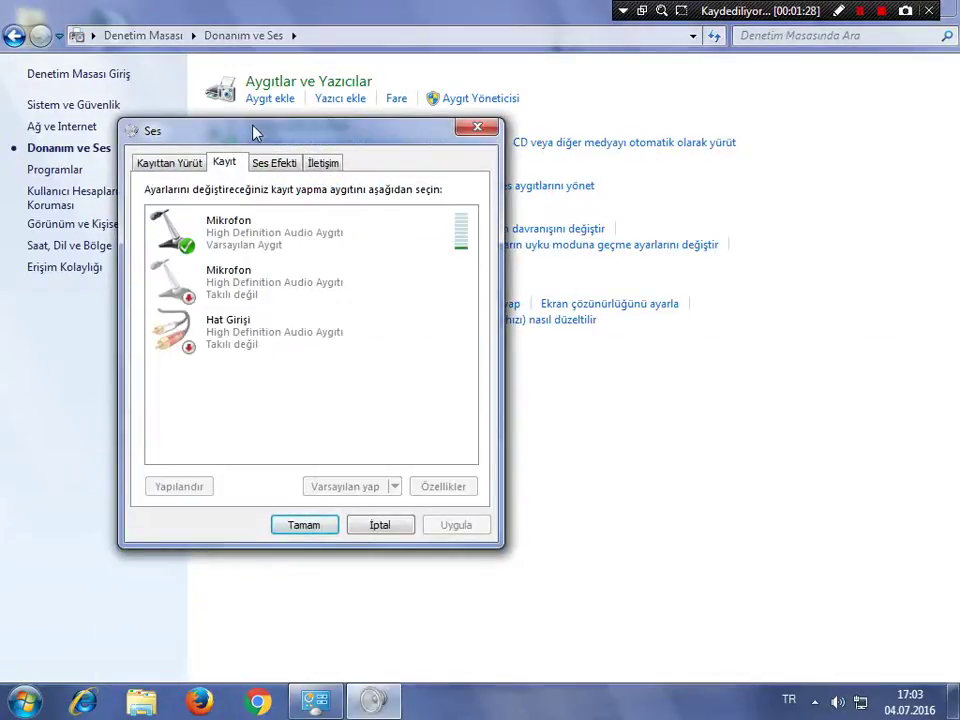
drag(253, 133, 307, 72)
double_click(303, 172)
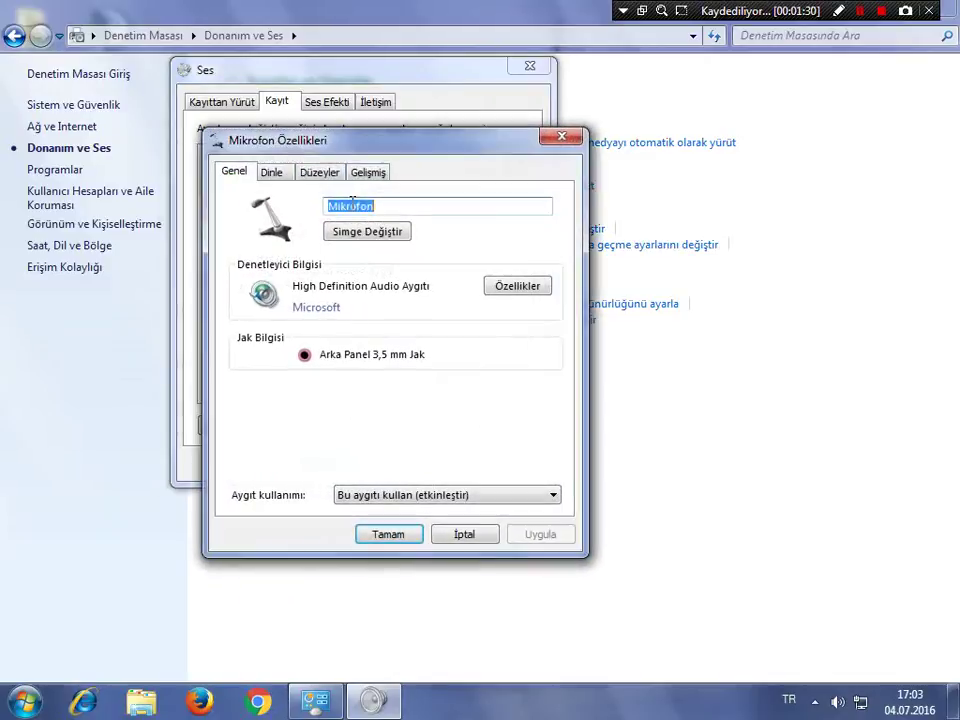
Set the microphone level to 100 in its level settings.
click(368, 172)
click(271, 172)
click(234, 172)
click(324, 175)
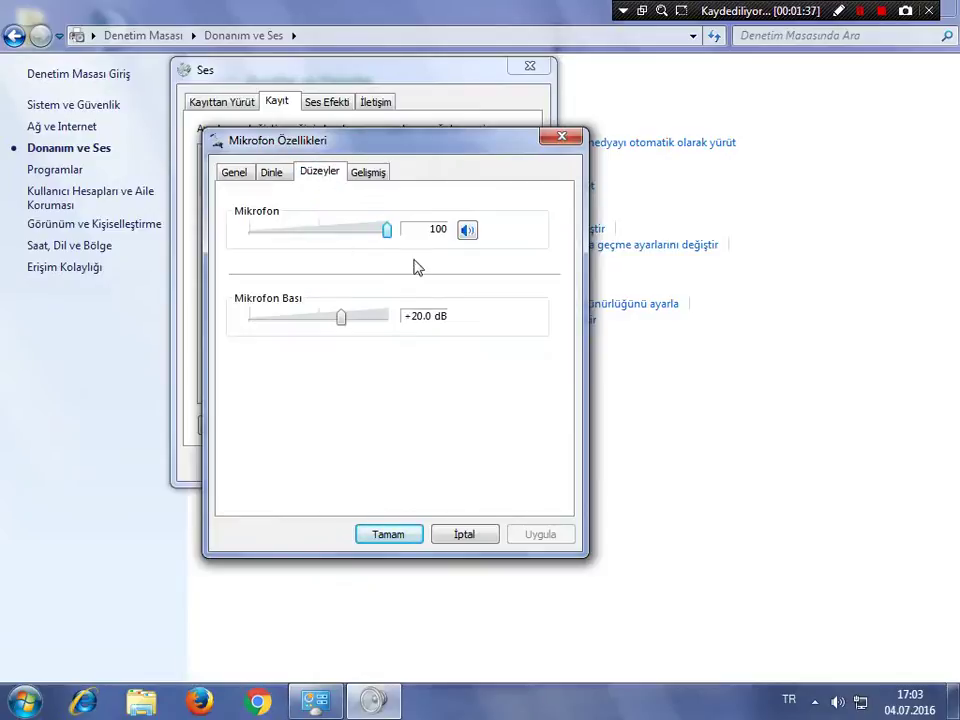
drag(414, 141, 412, 105)
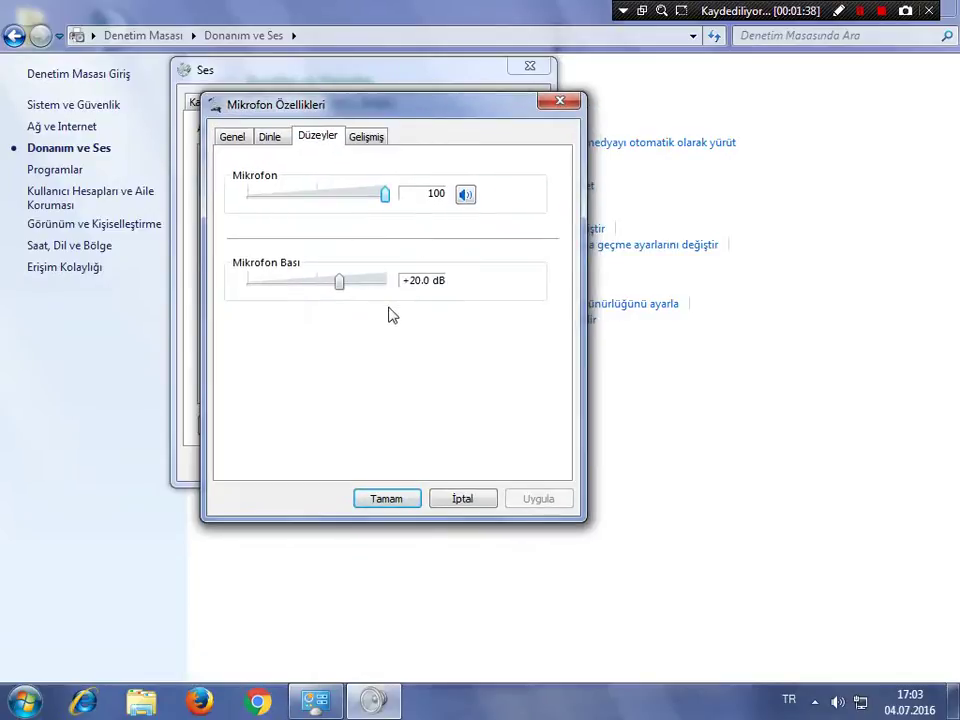
drag(386, 207, 602, 231)
click(281, 208)
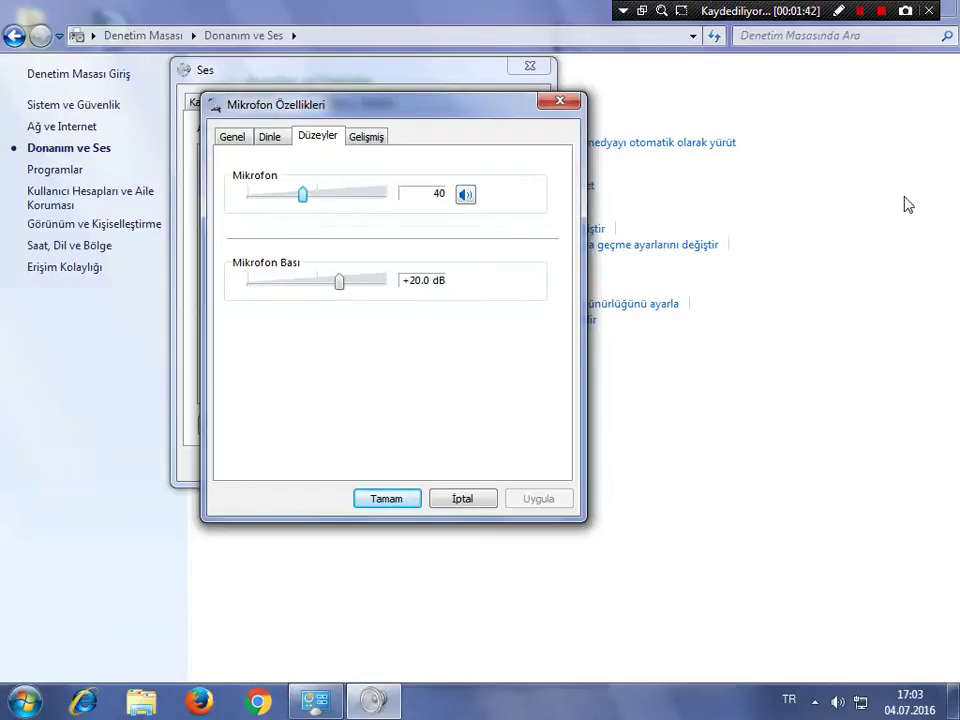
drag(304, 197, 386, 195)
Try the highest and lowest microphone boost, and set it to +20.0 dB.
drag(340, 282, 386, 282)
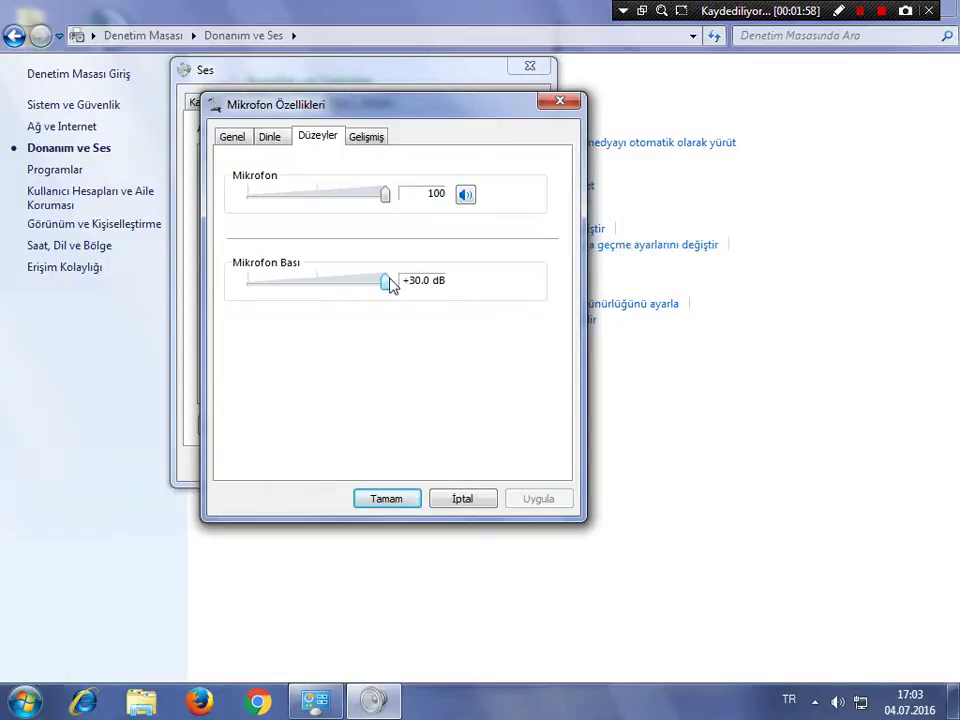
drag(379, 285, 5, 85)
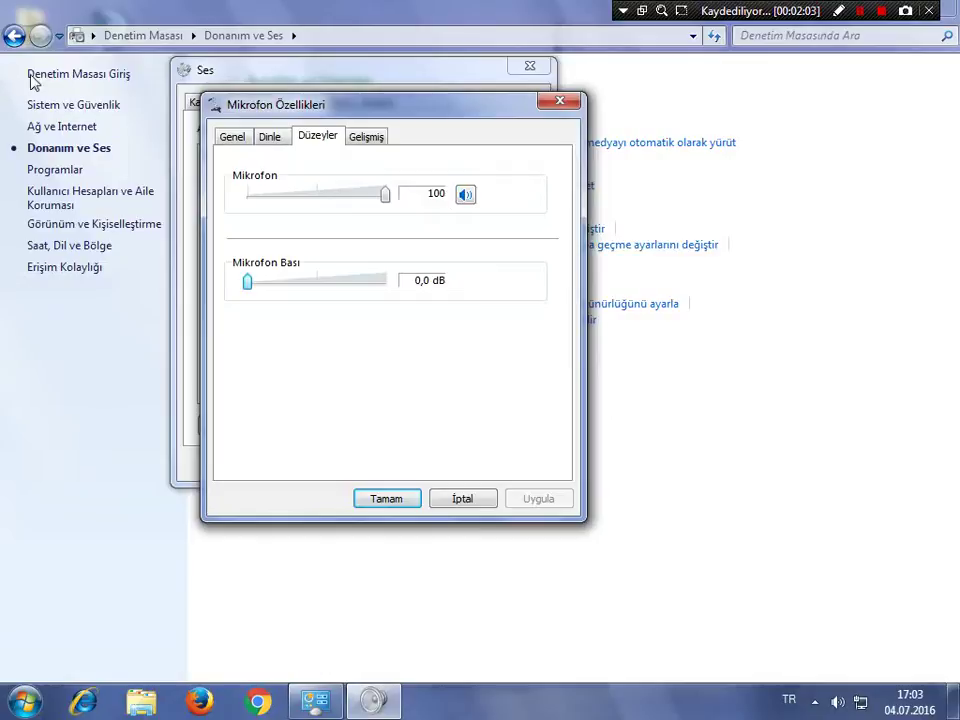
drag(247, 282, 341, 289)
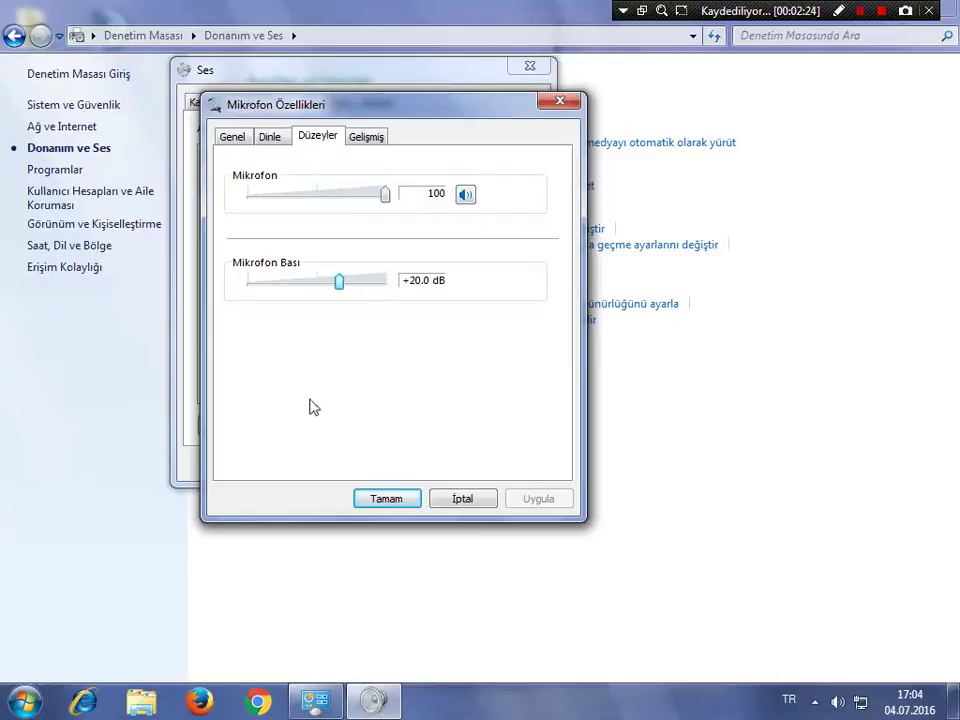
Try 44100 Hz (CD quality) as the microphone's default format, and return it to 96000 Hz (studio quality).
click(362, 138)
click(363, 233)
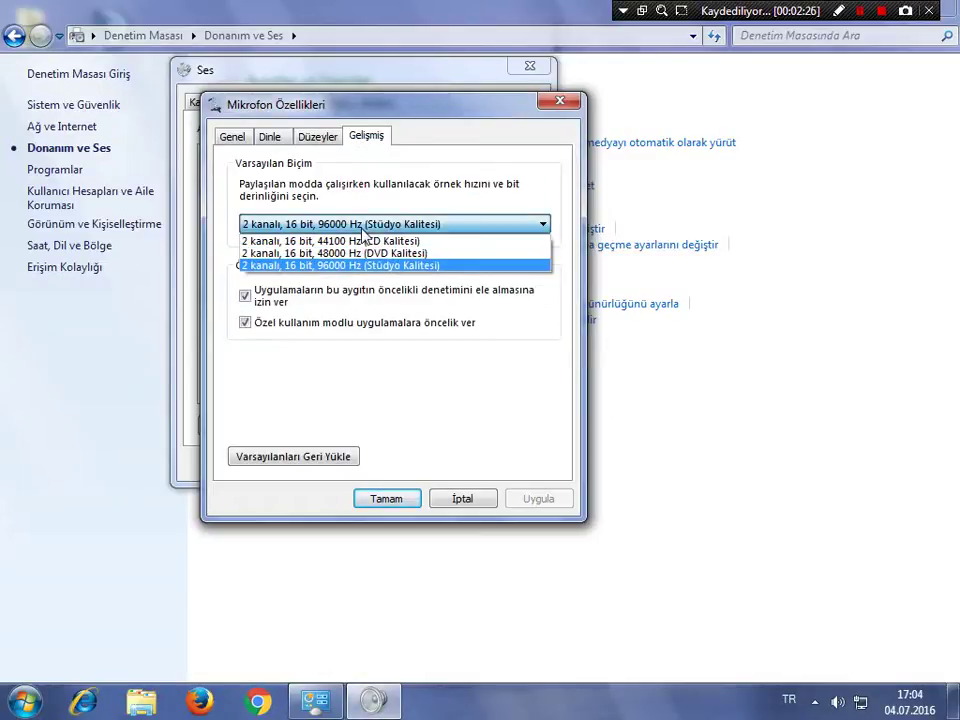
click(363, 233)
click(363, 233)
click(296, 243)
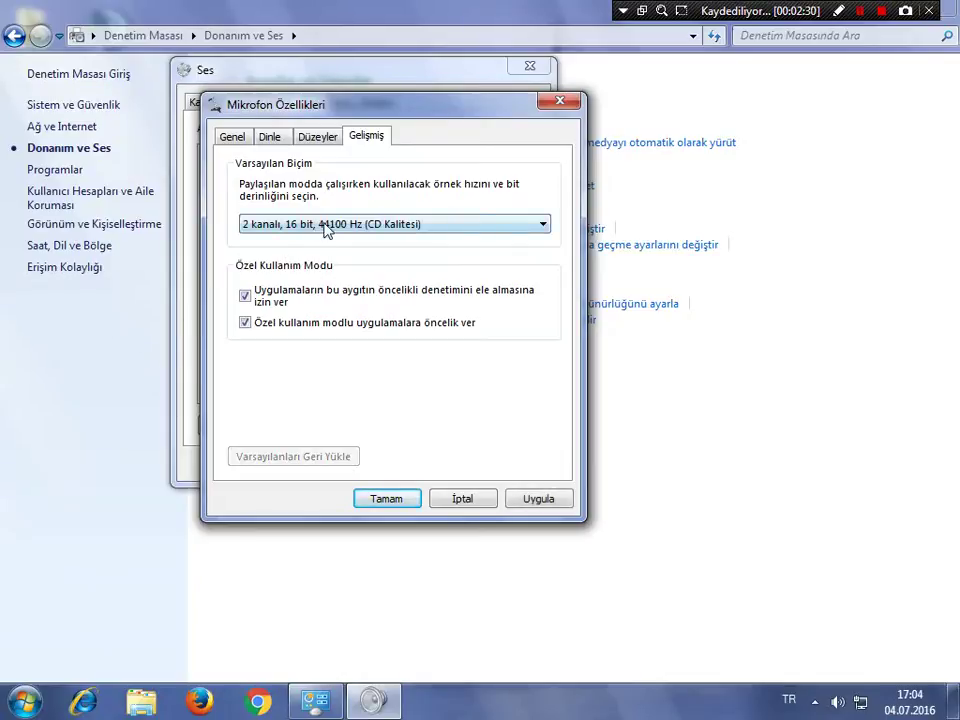
click(328, 227)
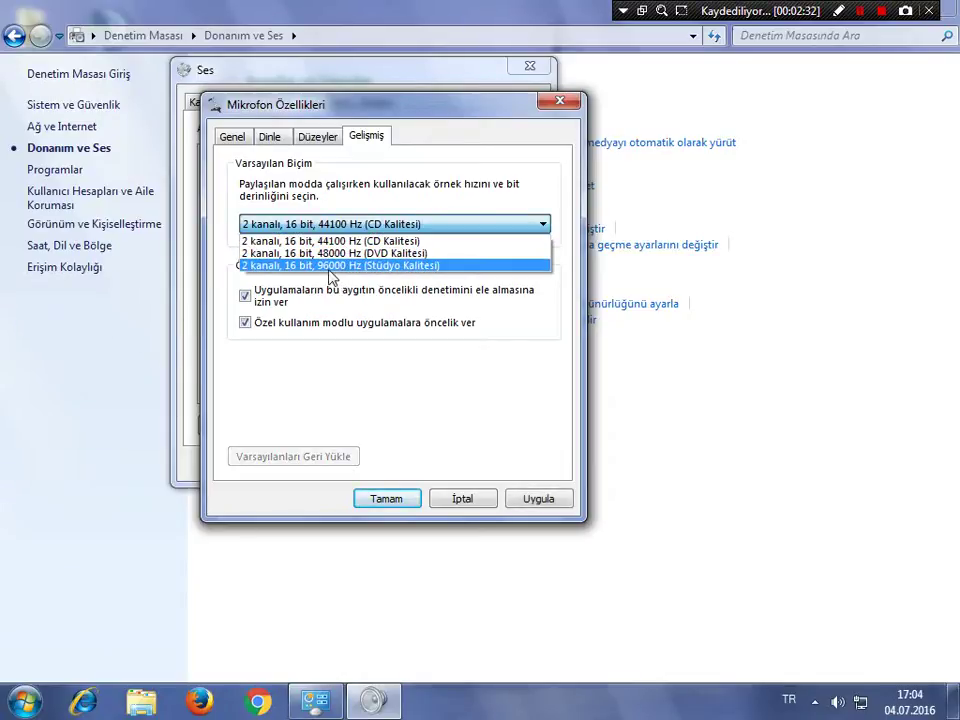
click(334, 266)
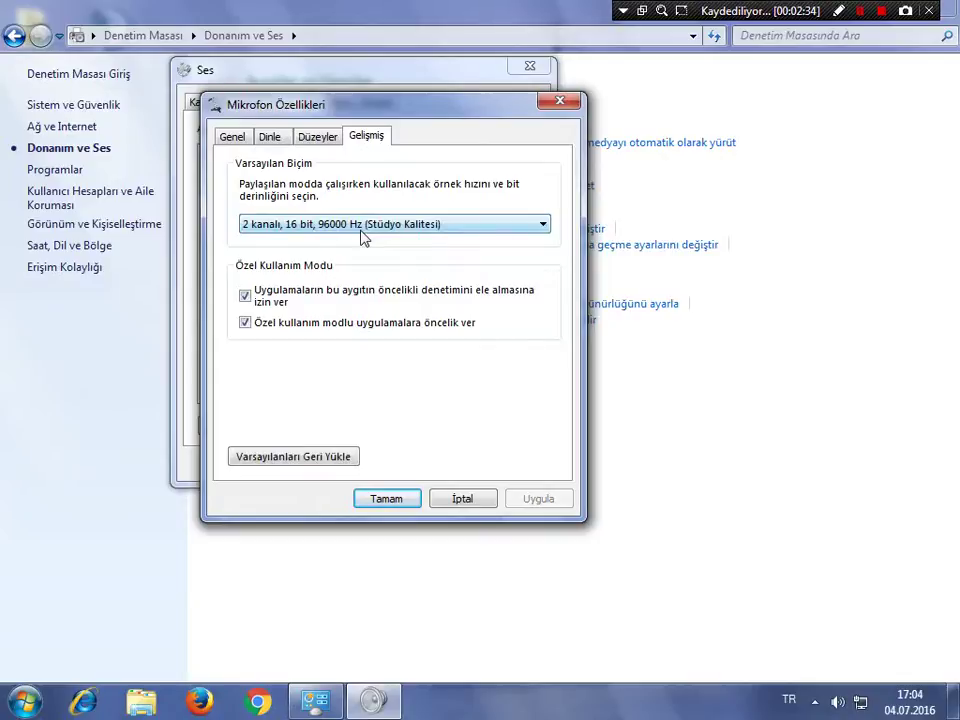
Set the microphone's default format to 2 channel, 16 bit, 96000 Hz (studio quality) after trying 44100 Hz once more.
click(361, 231)
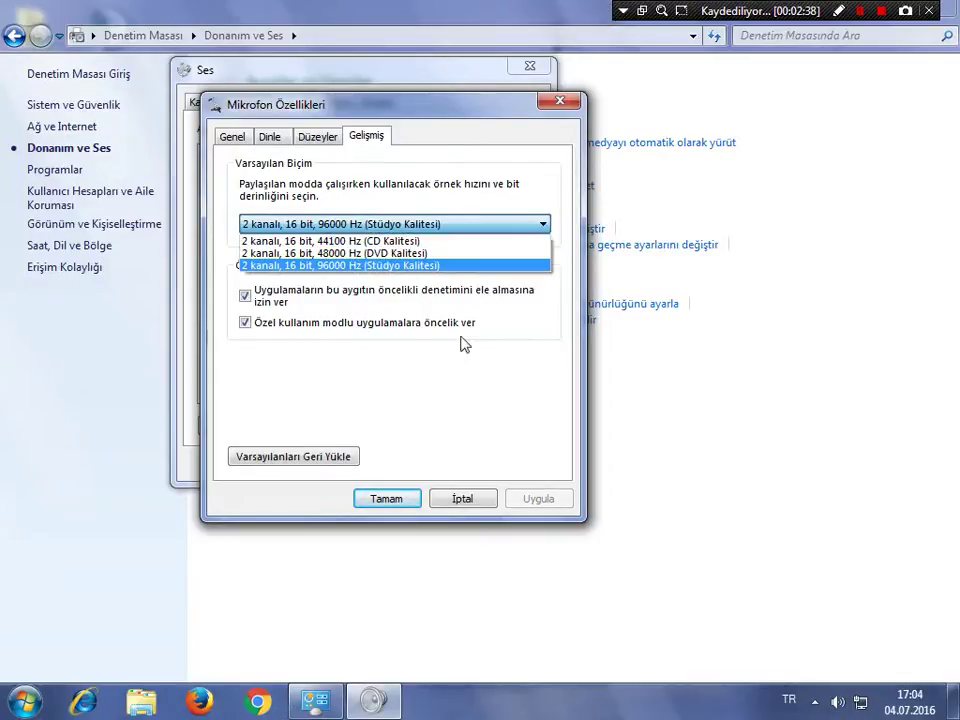
click(420, 241)
drag(401, 105, 351, 122)
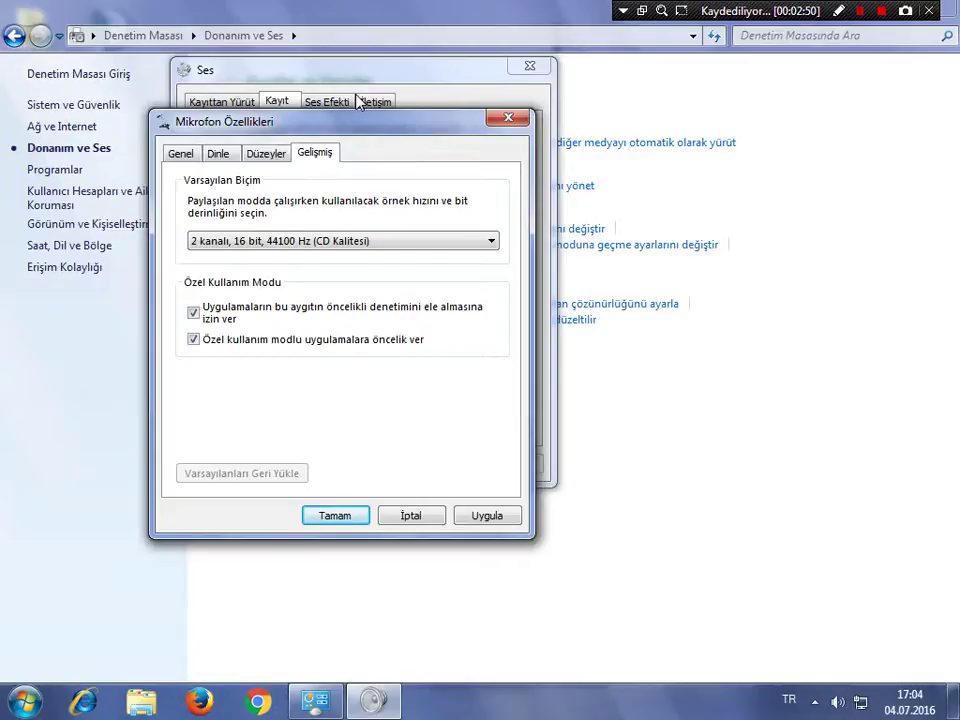
drag(304, 126, 342, 99)
click(325, 203)
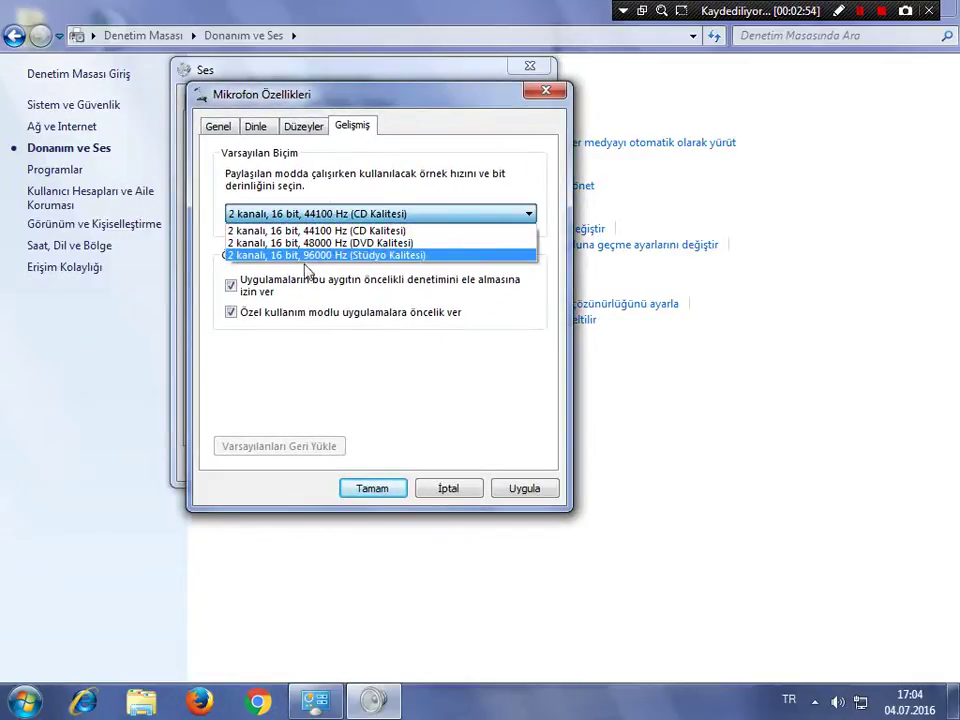
click(358, 257)
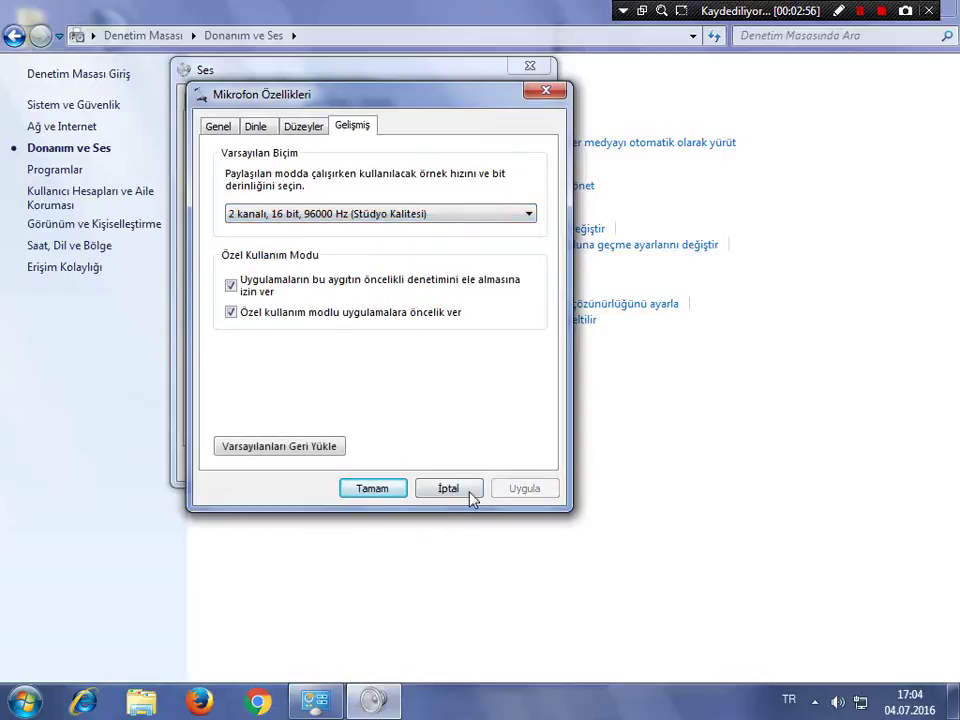
Cancel the microphone properties, accept the Sound dialog and close the Control Panel window.
click(449, 490)
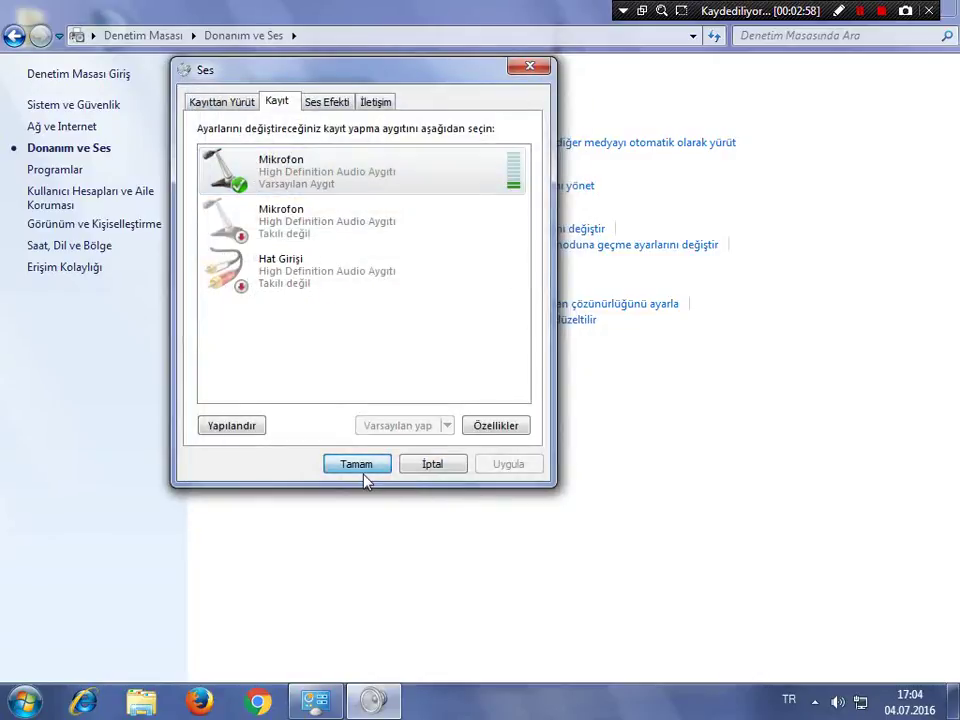
click(364, 480)
drag(343, 17, 315, 70)
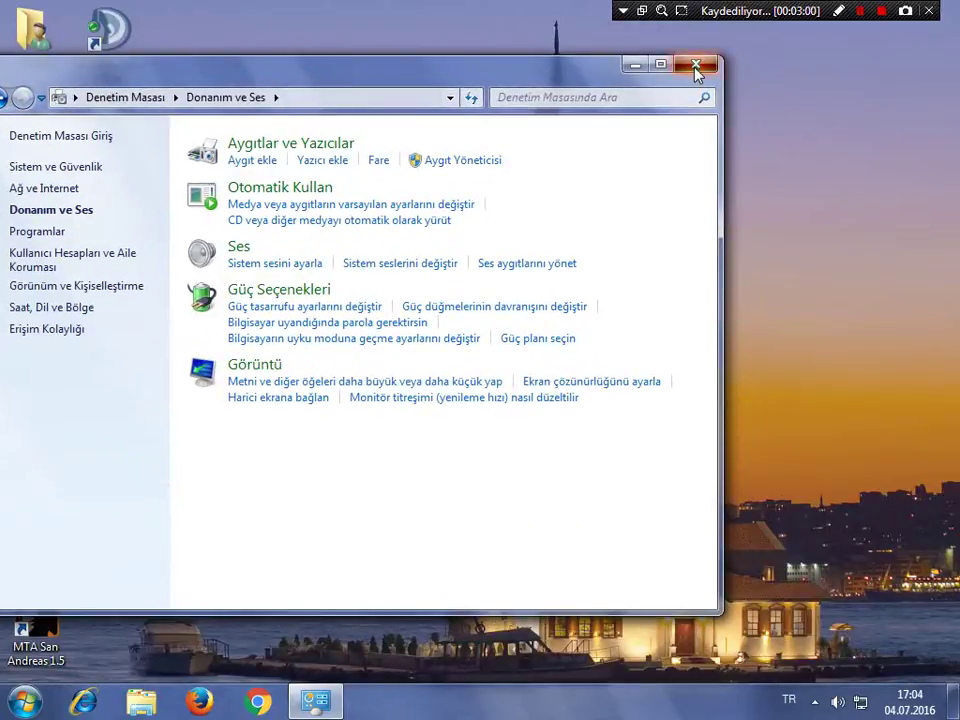
click(694, 64)
right_click(346, 69)
click(422, 122)
right_click(386, 137)
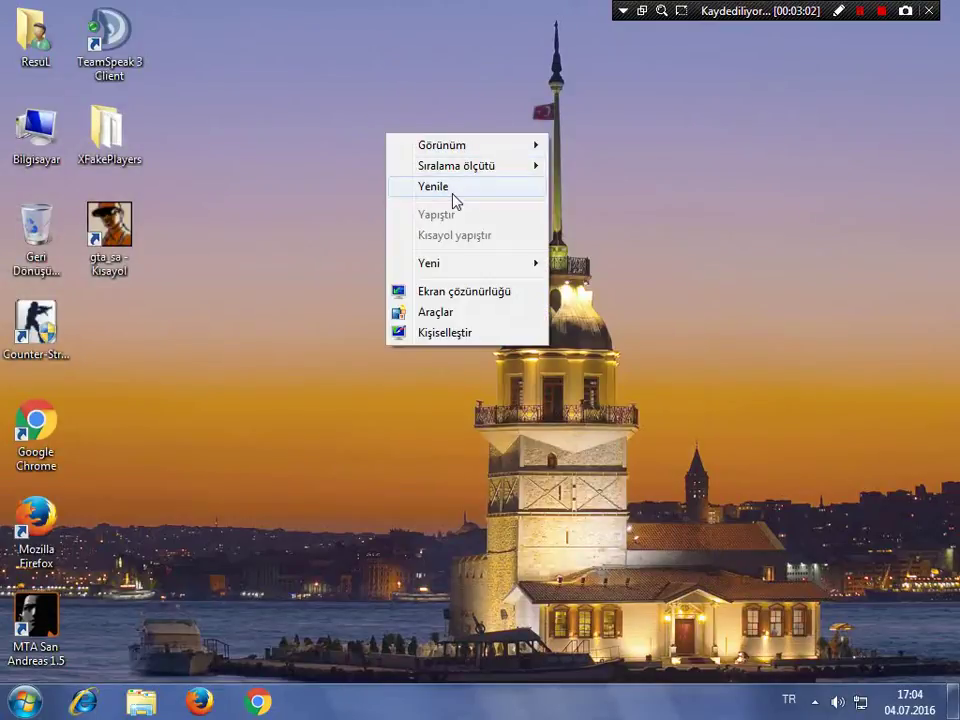
click(450, 186)
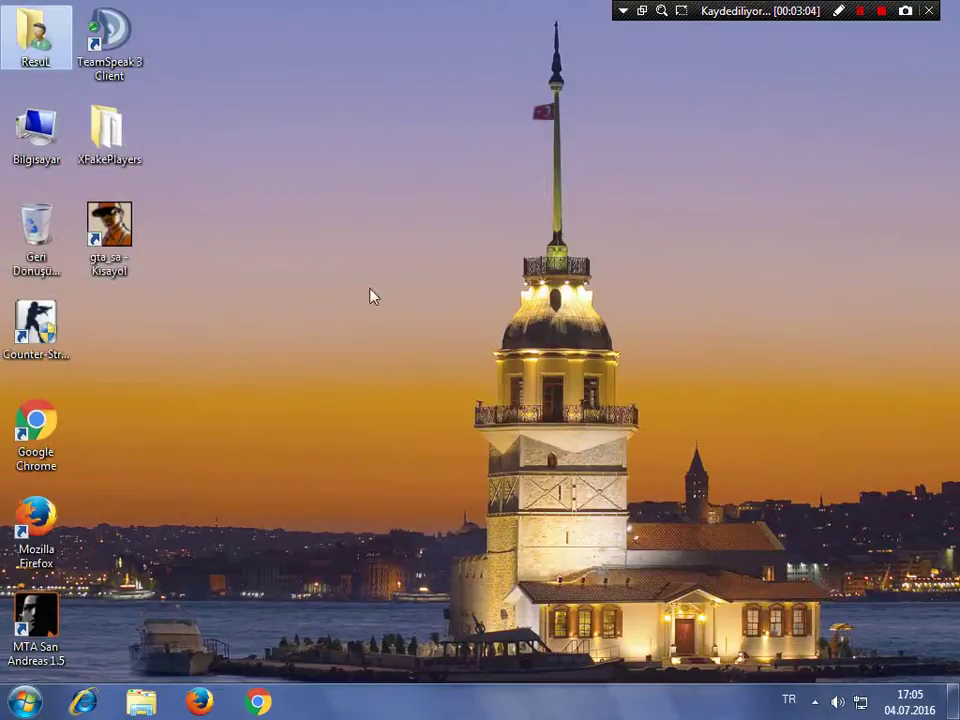
Launch Counter-Strike 1.6 - OyunSunucum from the personal user folder on the desktop.
click(35, 322)
click(16, 702)
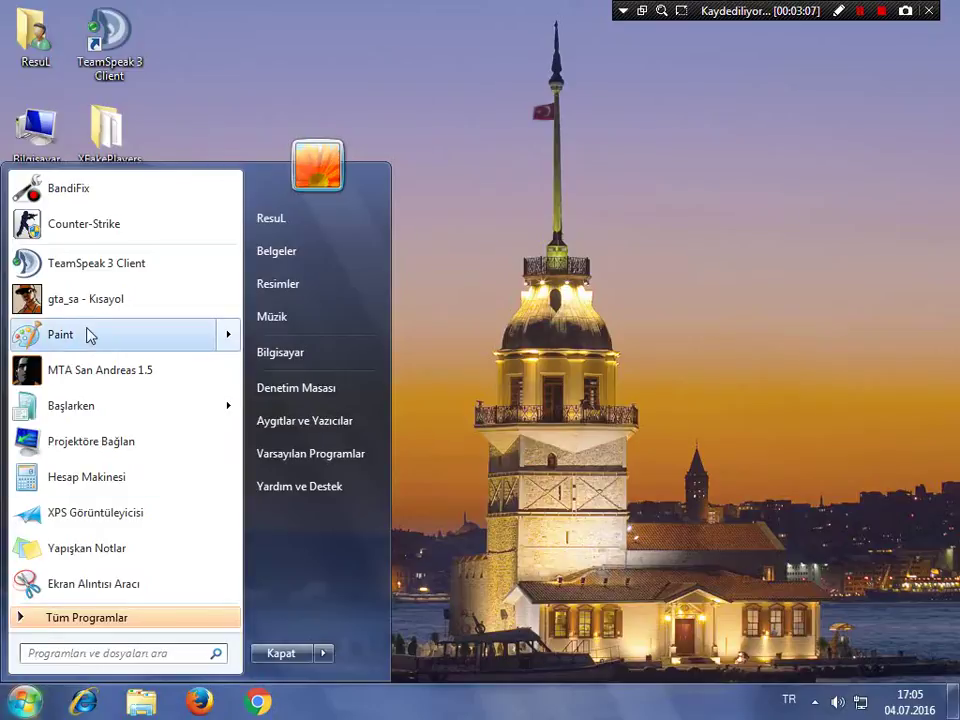
click(35, 35)
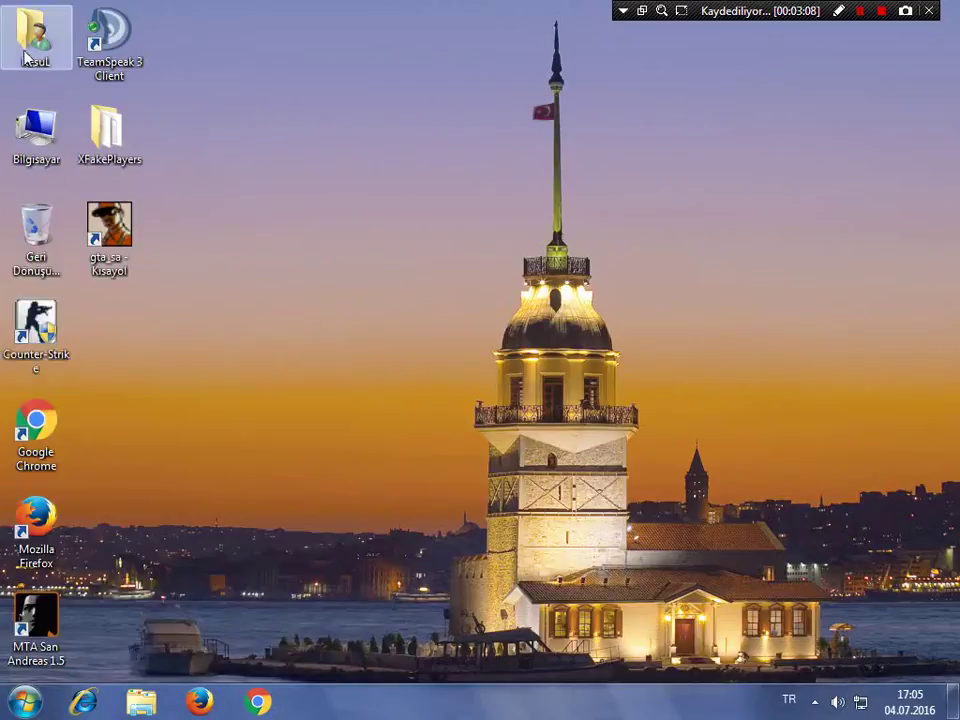
double_click(35, 35)
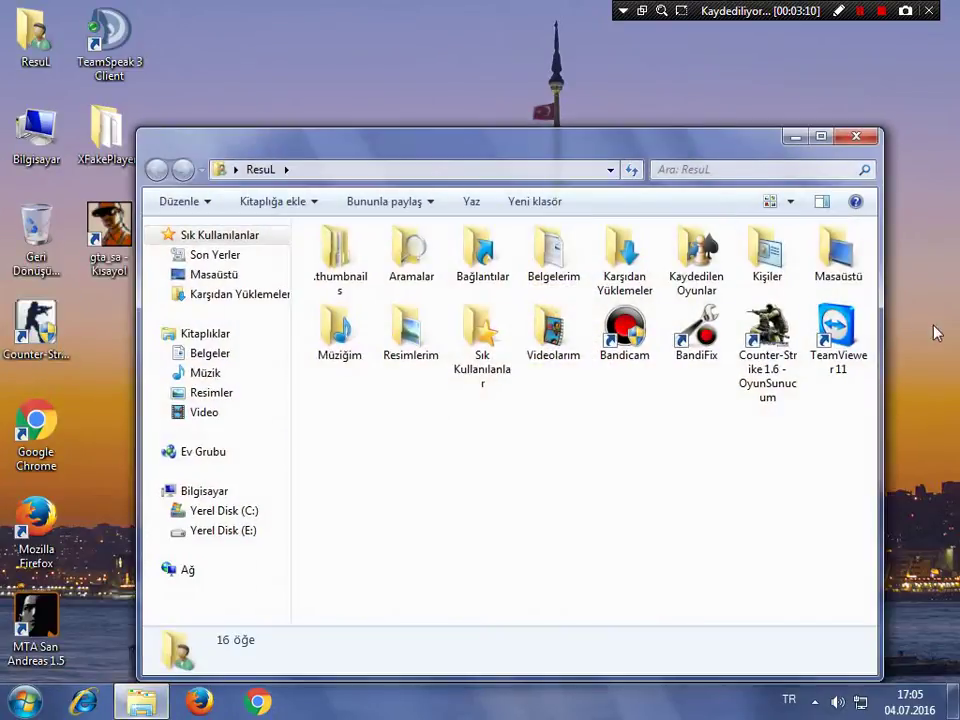
double_click(767, 340)
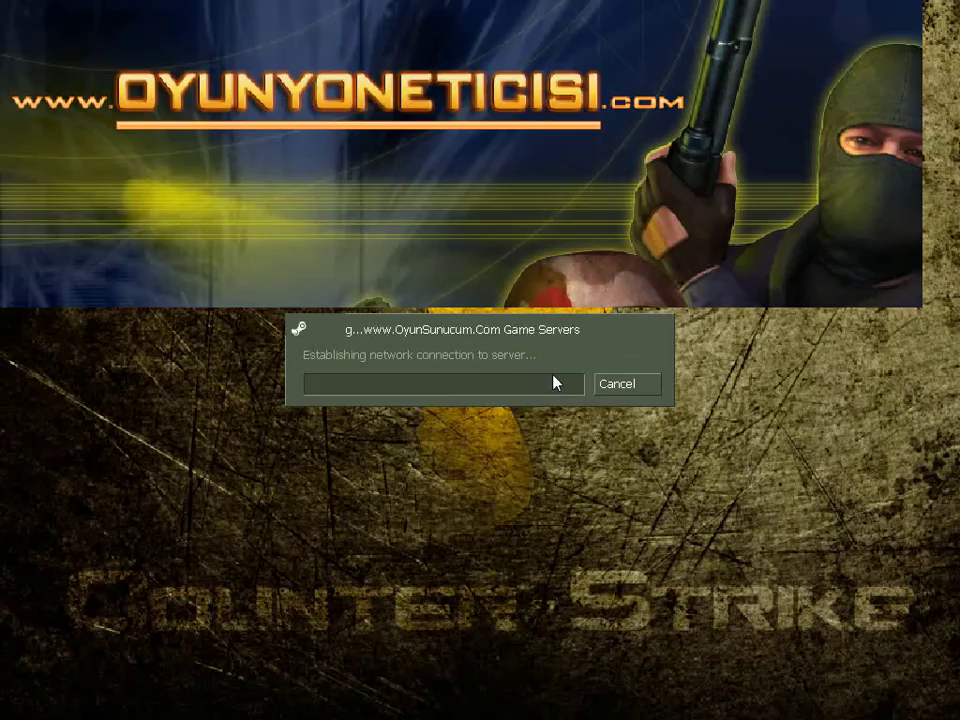
Cancel the game server connection and dismiss the quit prompt to stay in the game's main menu.
click(617, 386)
click(136, 645)
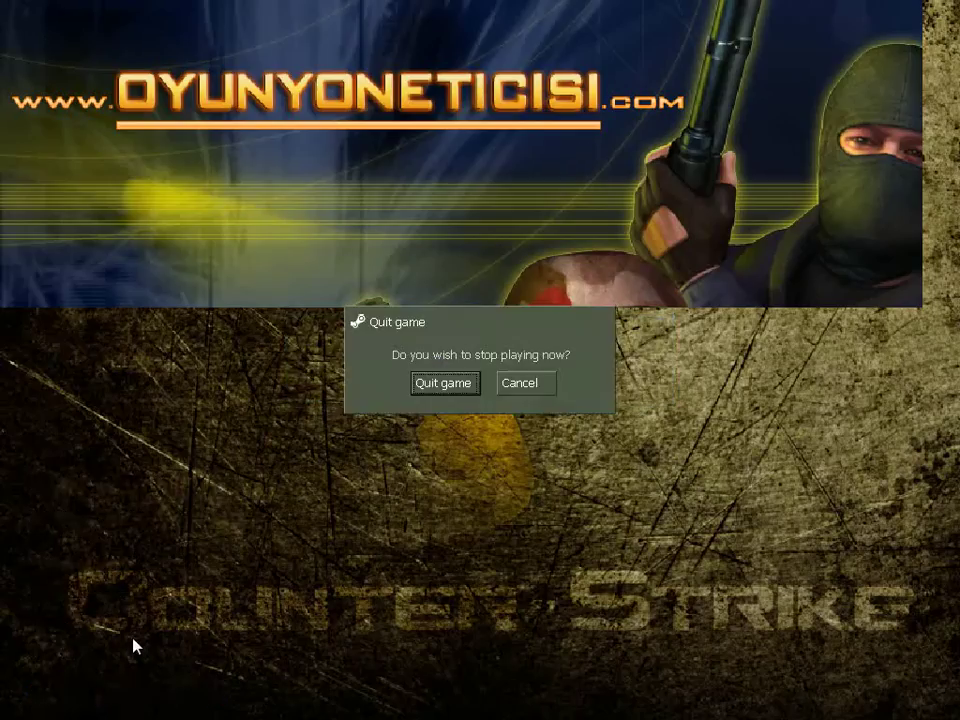
click(505, 383)
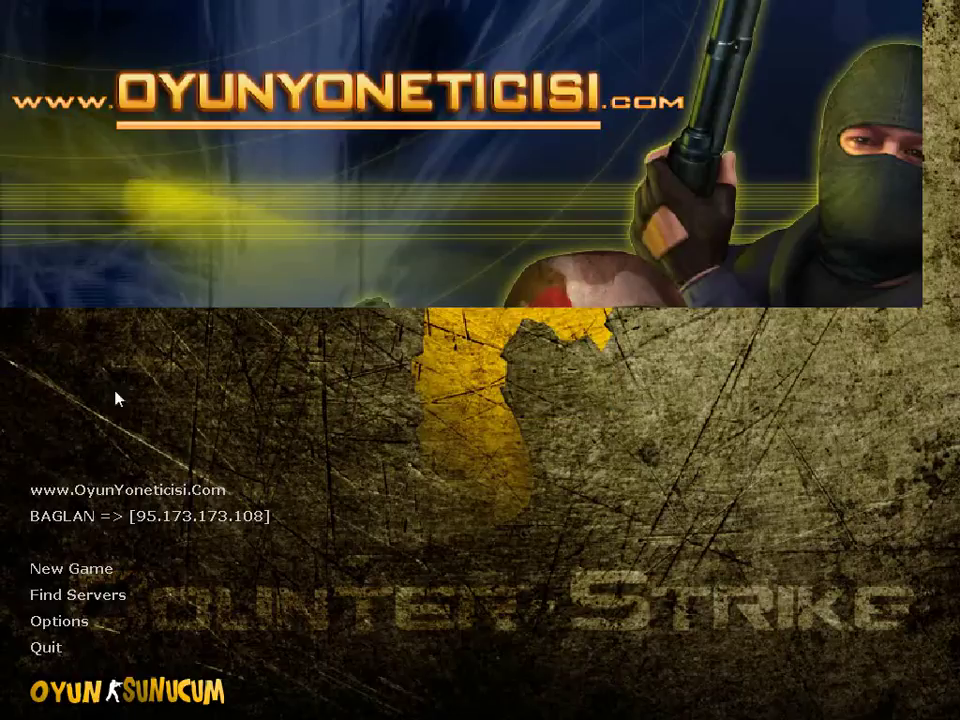
Set the game's MP3 volume and sound effects volume to minimum in the audio options and save them.
click(54, 626)
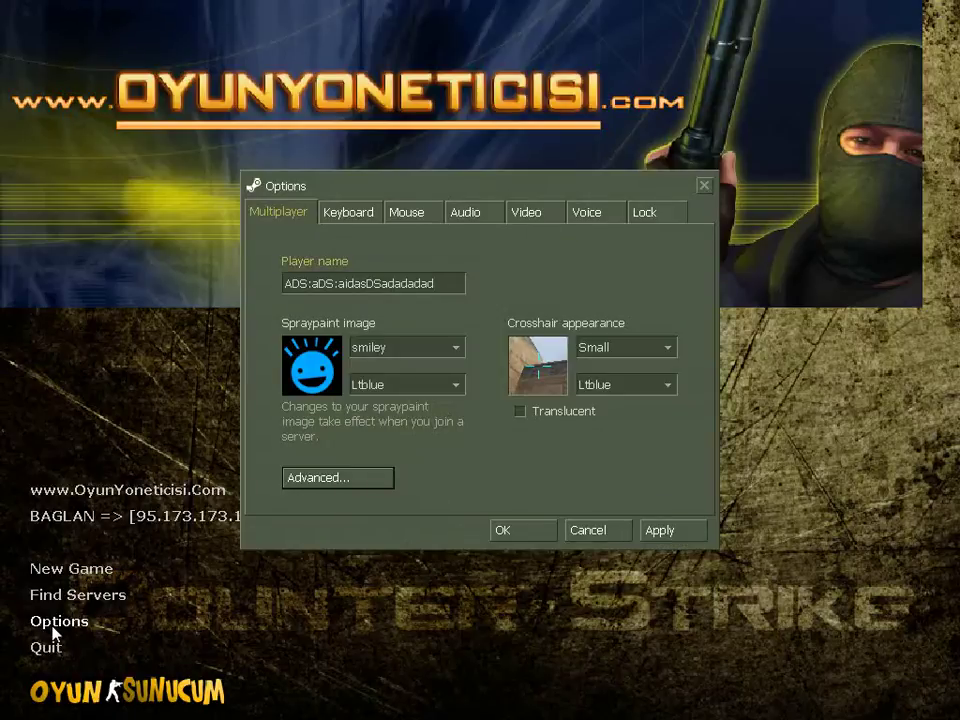
click(562, 212)
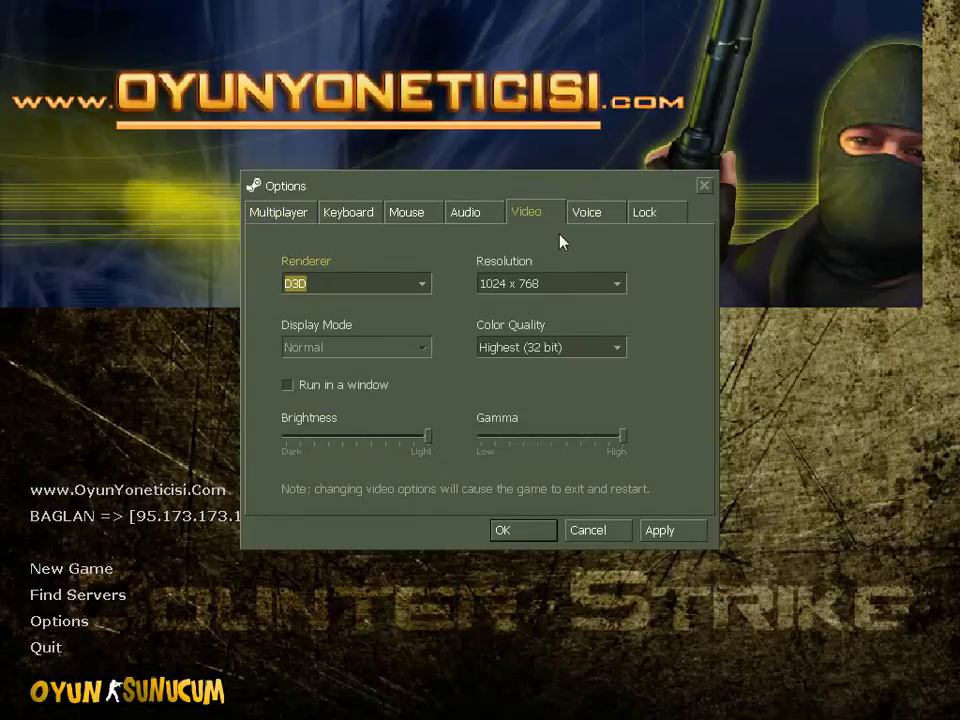
click(484, 216)
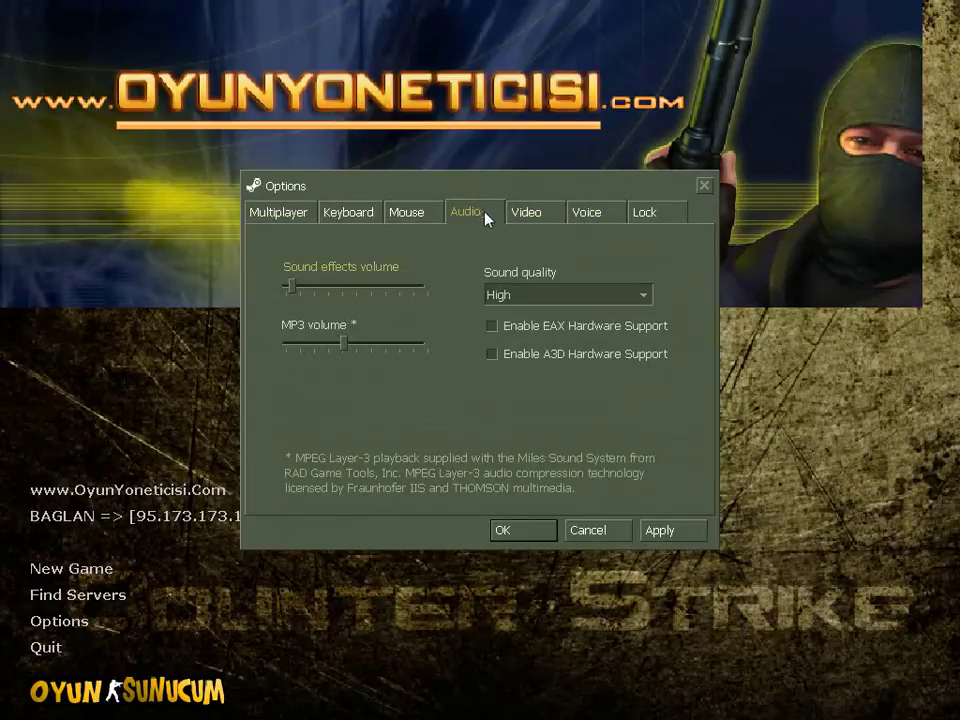
drag(346, 345, 287, 345)
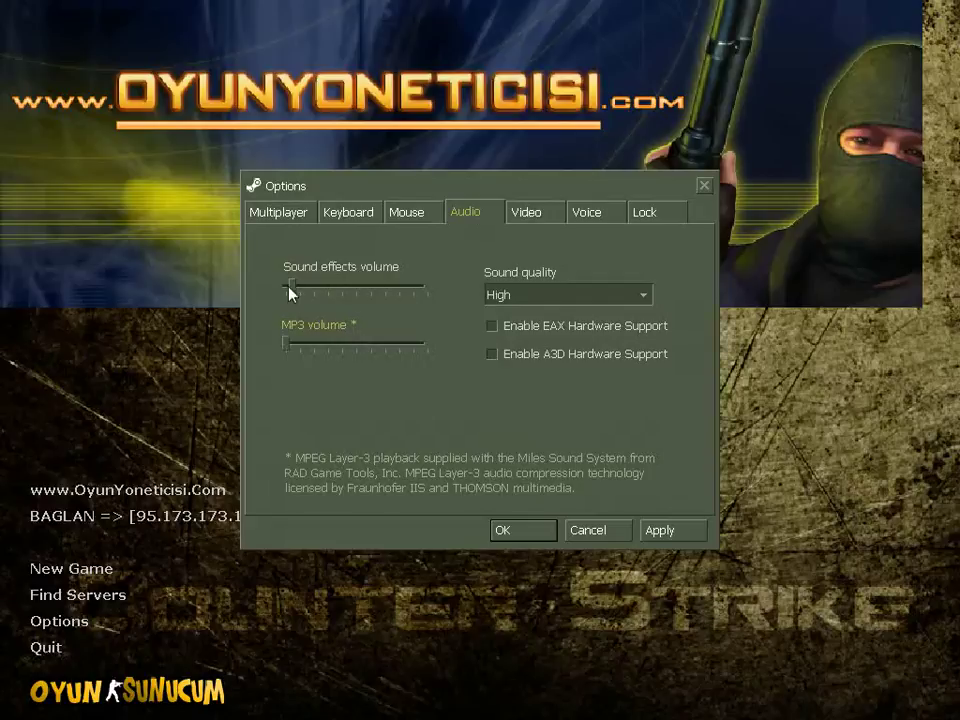
drag(291, 288, 288, 288)
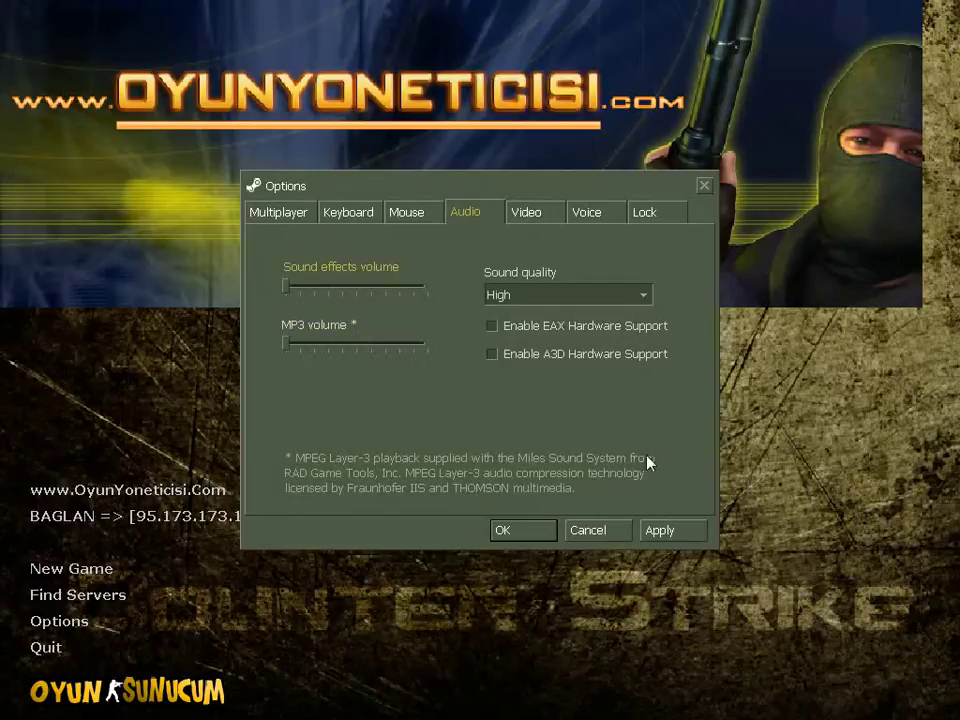
click(677, 528)
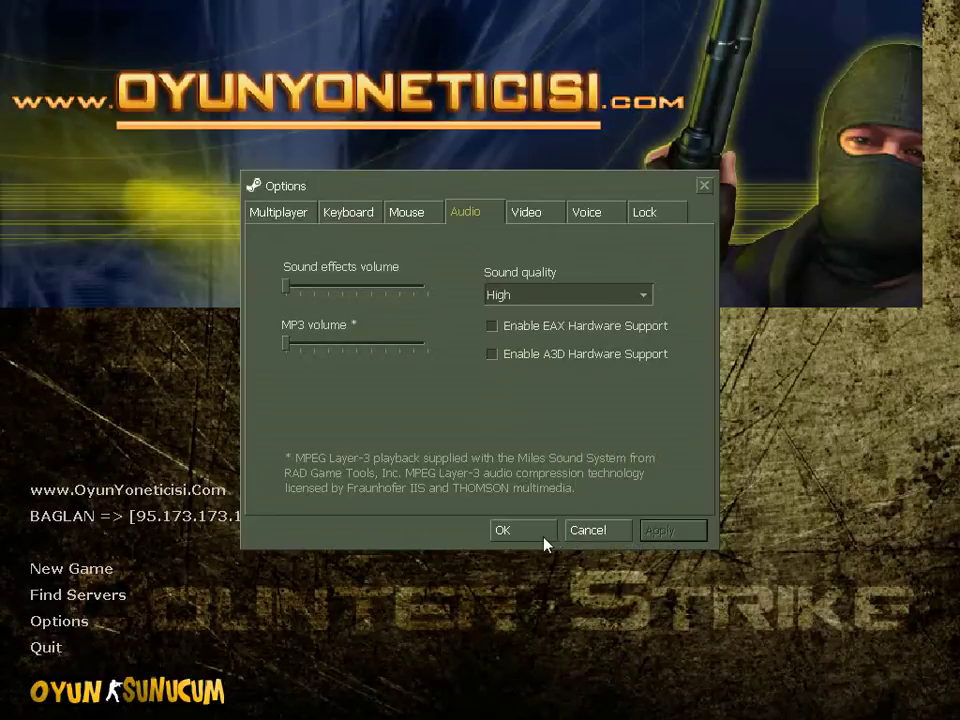
click(540, 544)
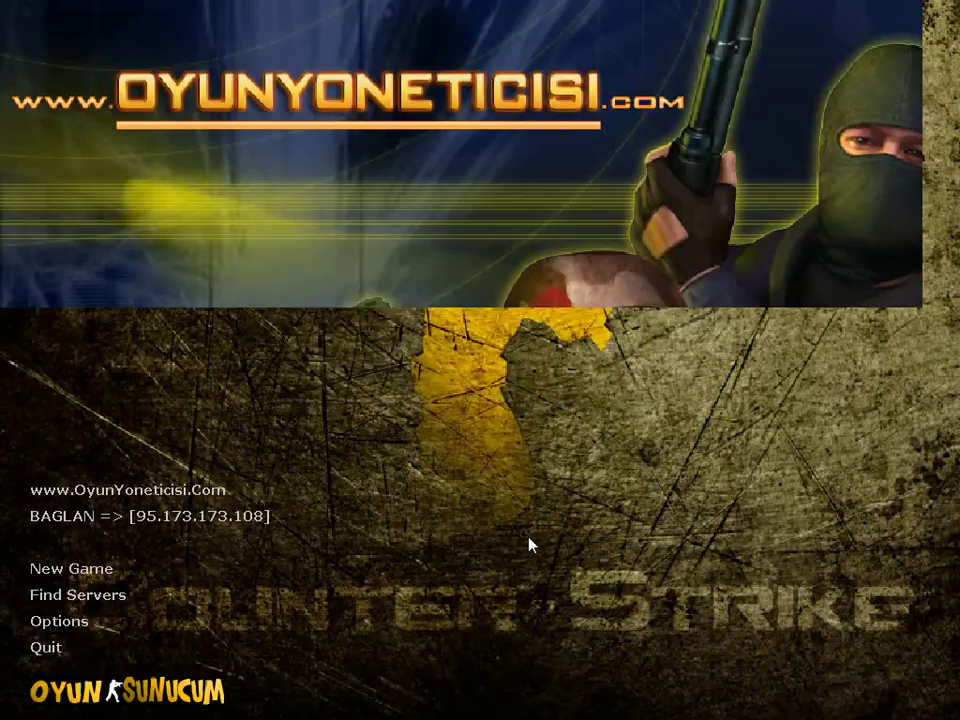
Run and stop the microphone test in the game's voice options.
click(59, 621)
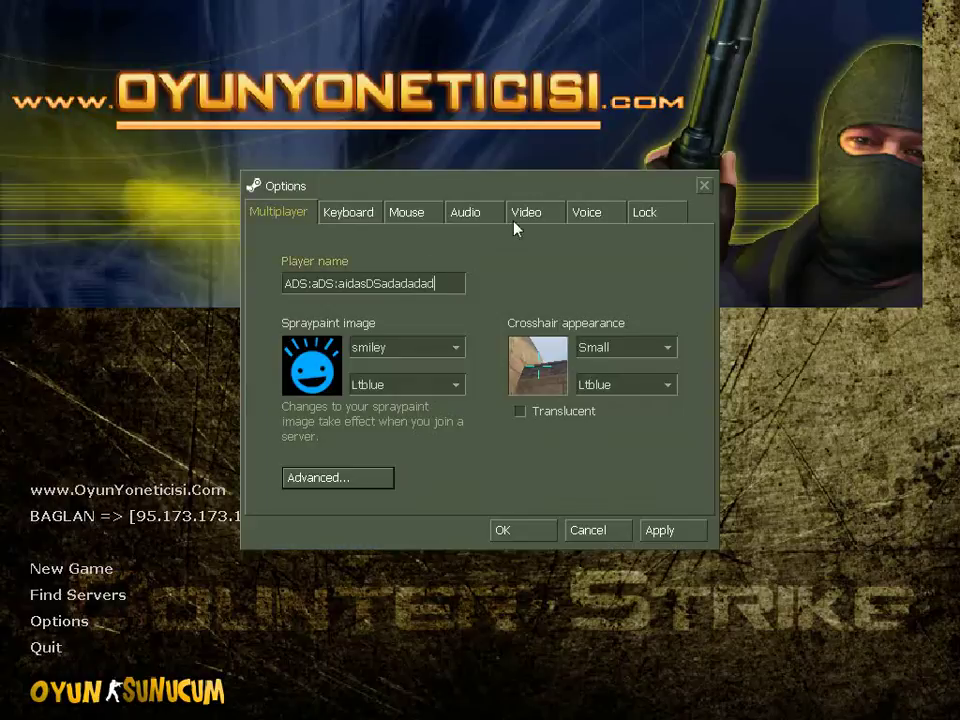
click(553, 212)
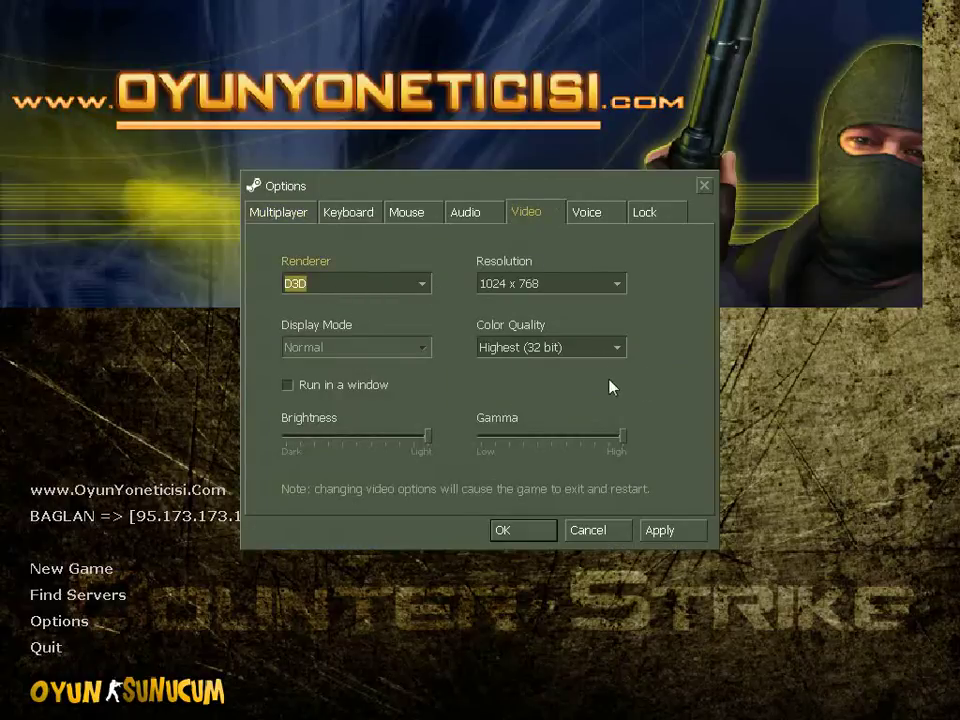
click(595, 213)
click(352, 400)
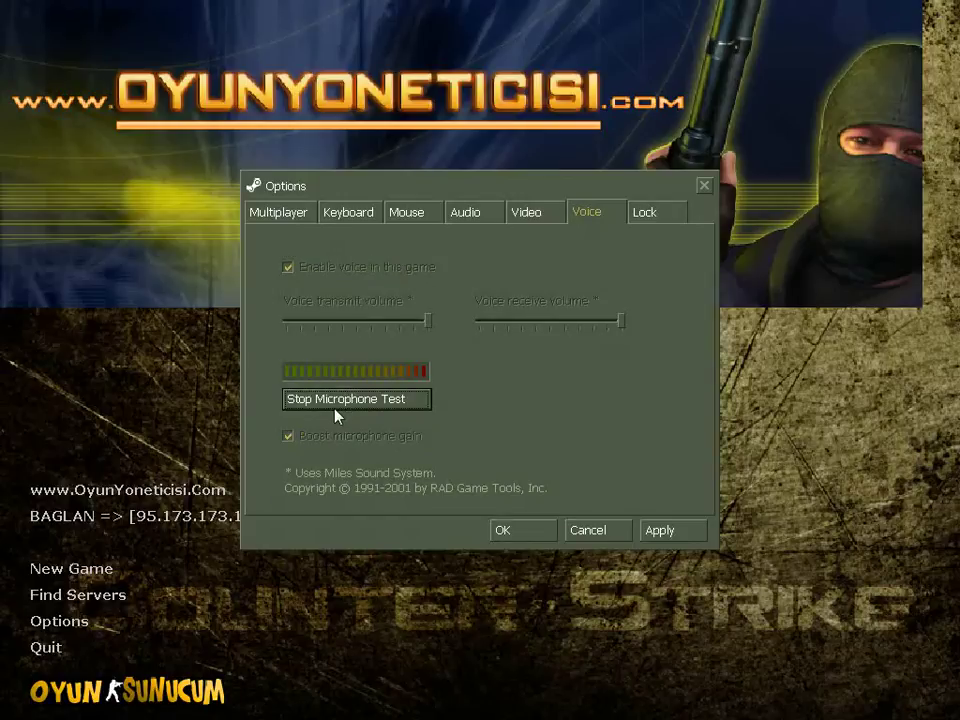
click(303, 400)
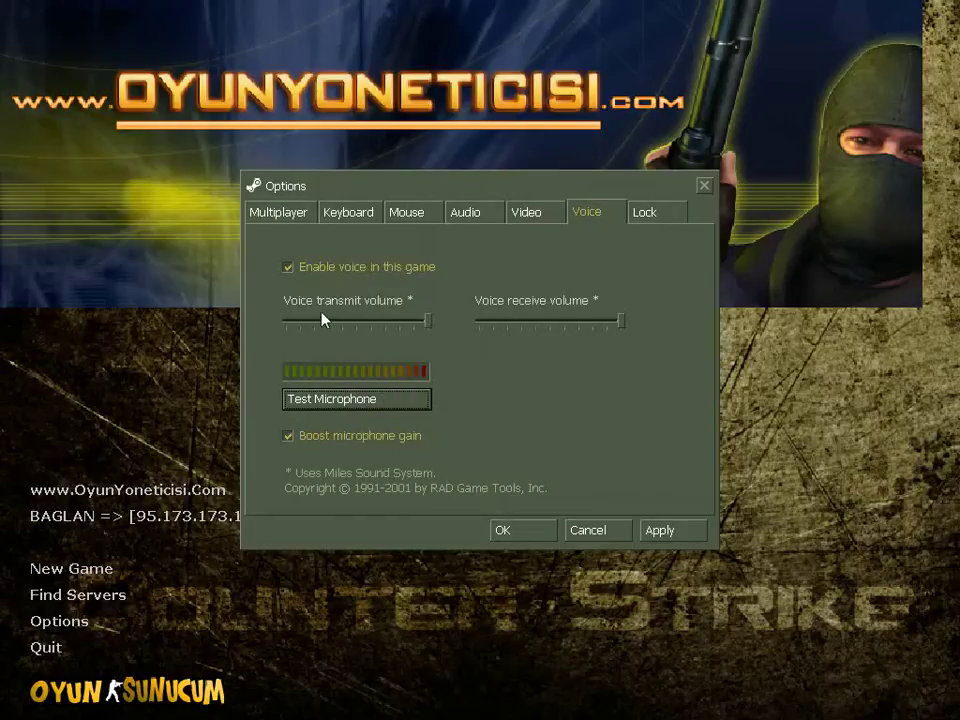
Set the voice receive and voice transmit volumes to maximum and apply the game options.
click(623, 322)
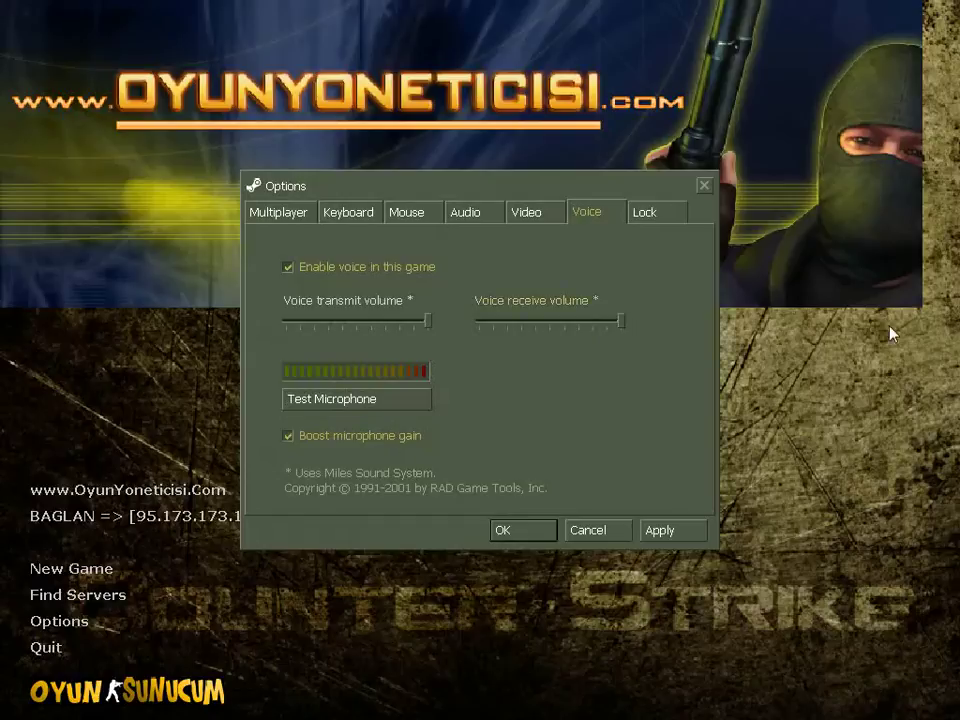
click(433, 321)
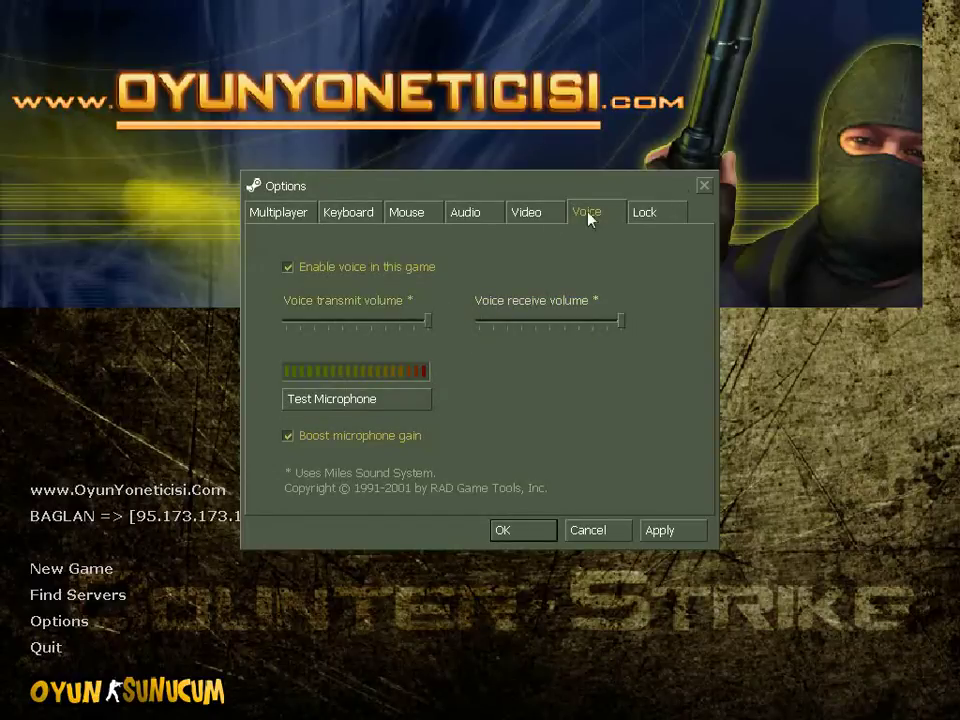
click(645, 212)
click(648, 535)
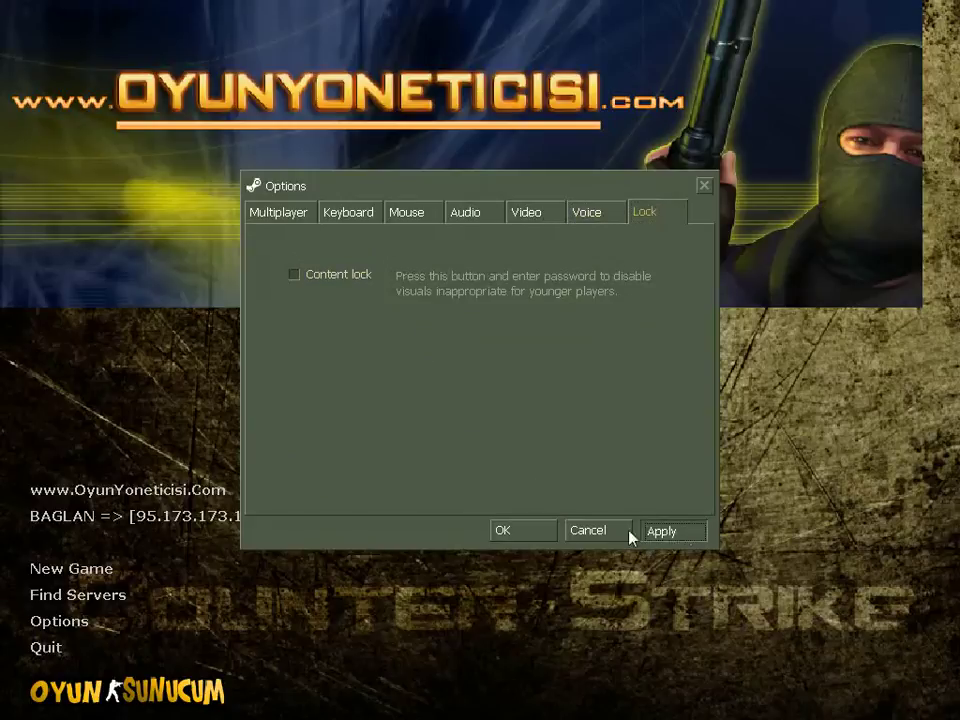
Quit Counter-Strike 1.6 and close the personal folder window.
click(113, 648)
click(452, 386)
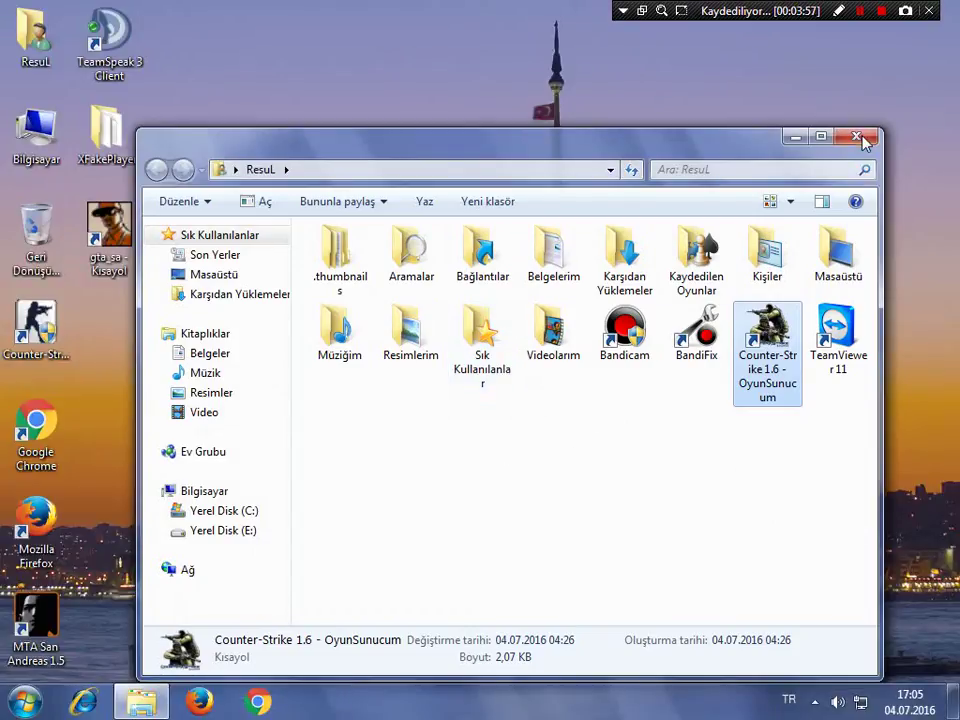
click(856, 135)
right_click(619, 111)
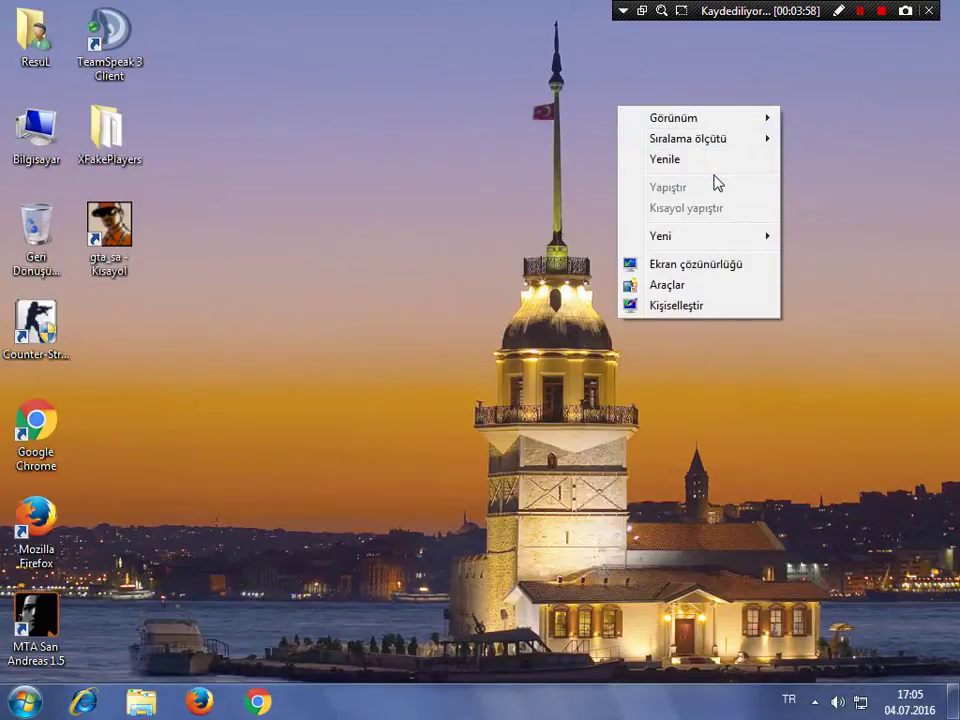
click(709, 163)
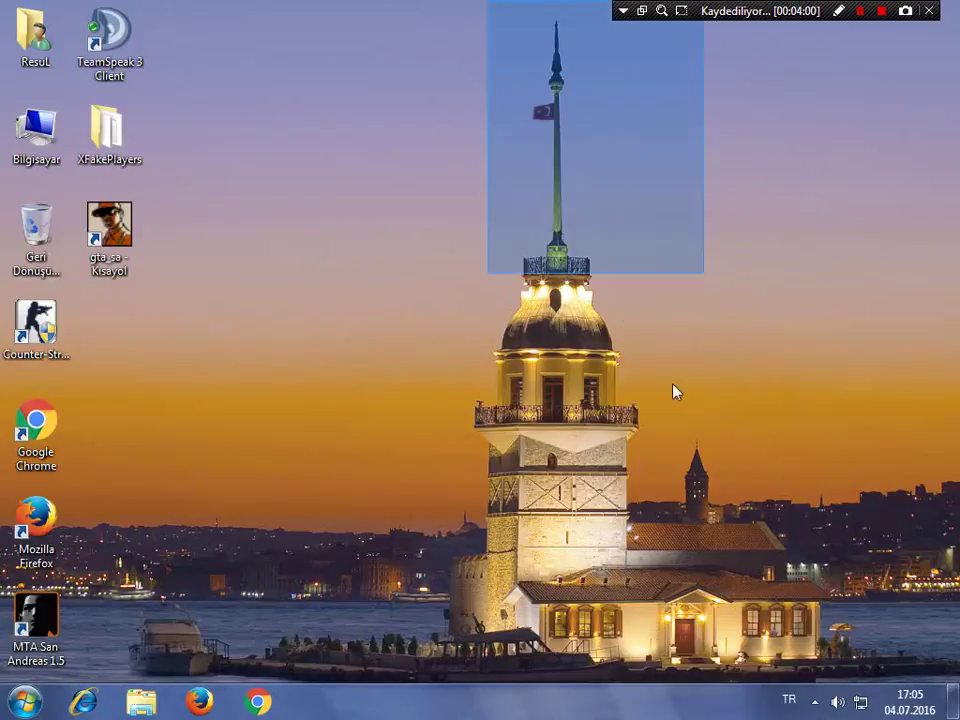
right_click(288, 142)
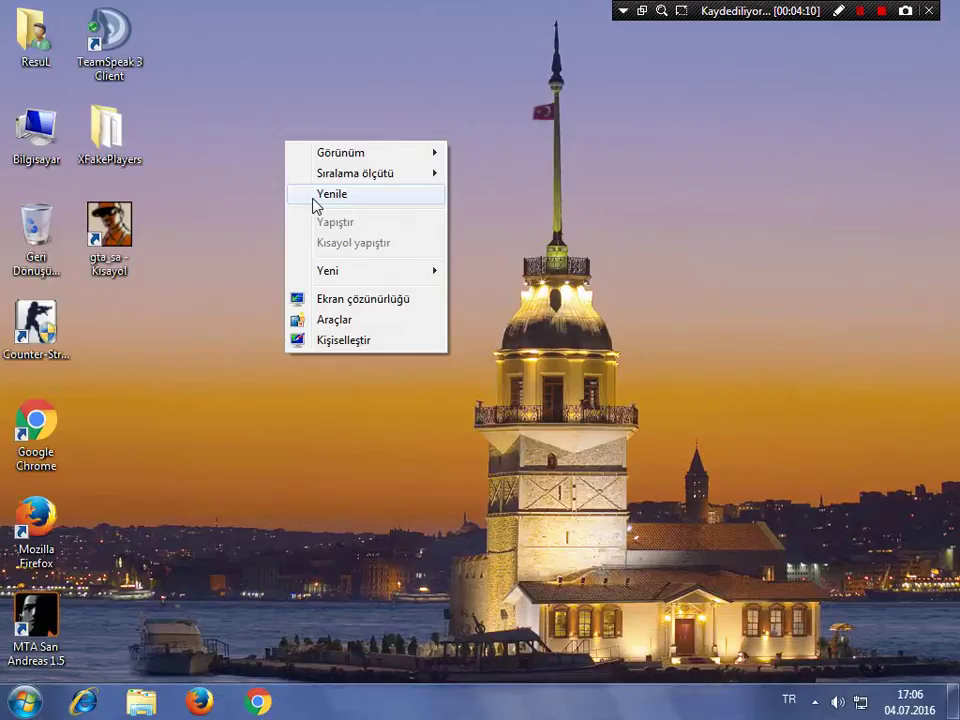
click(322, 207)
right_click(322, 207)
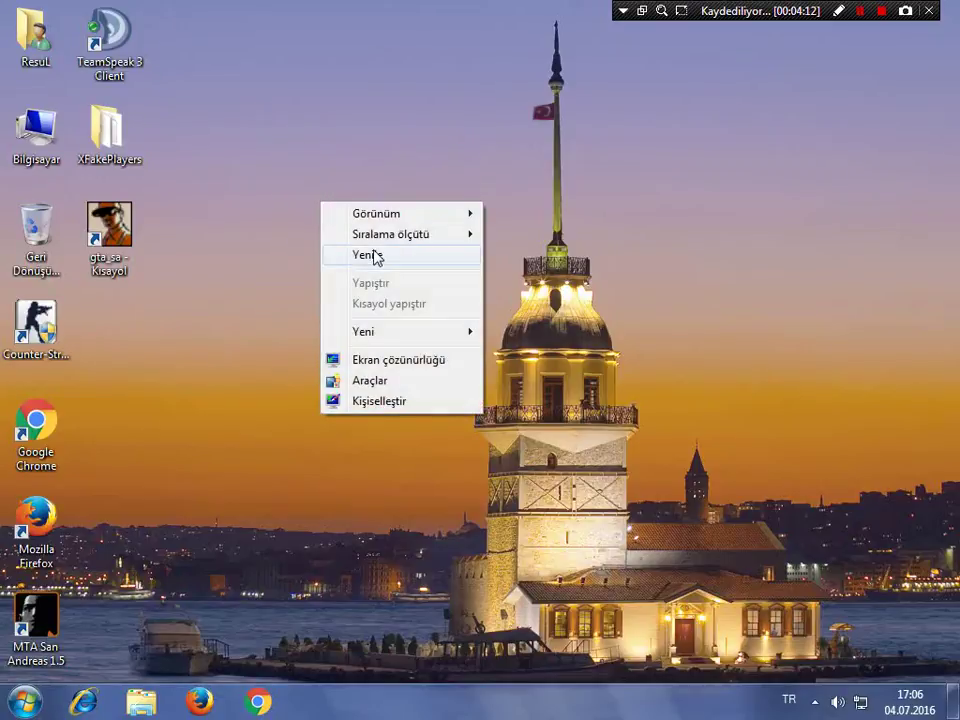
click(375, 257)
right_click(377, 259)
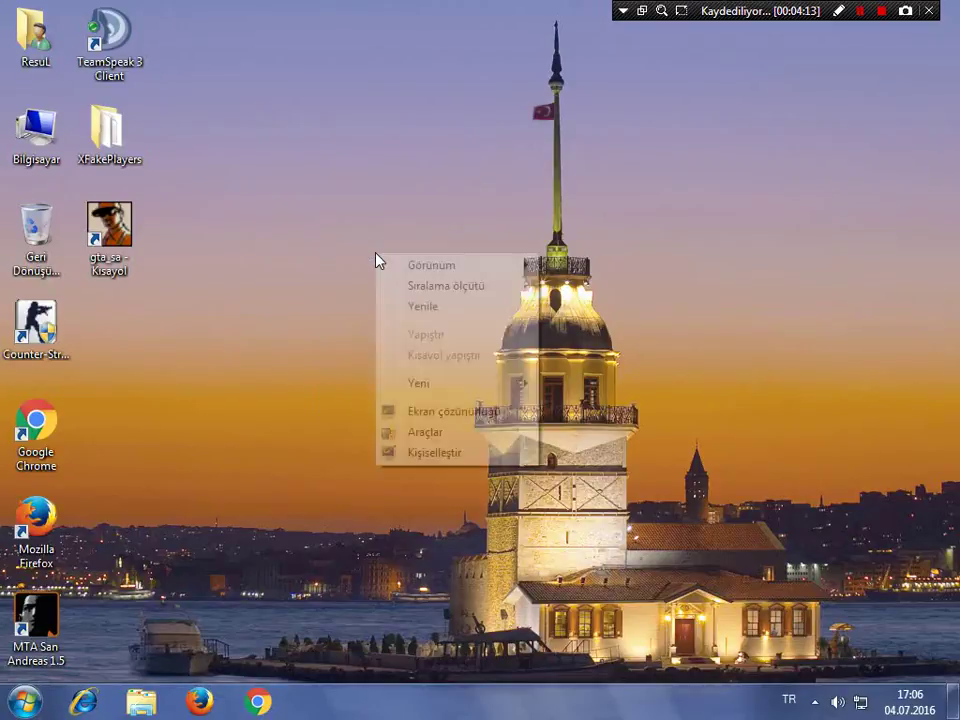
click(417, 309)
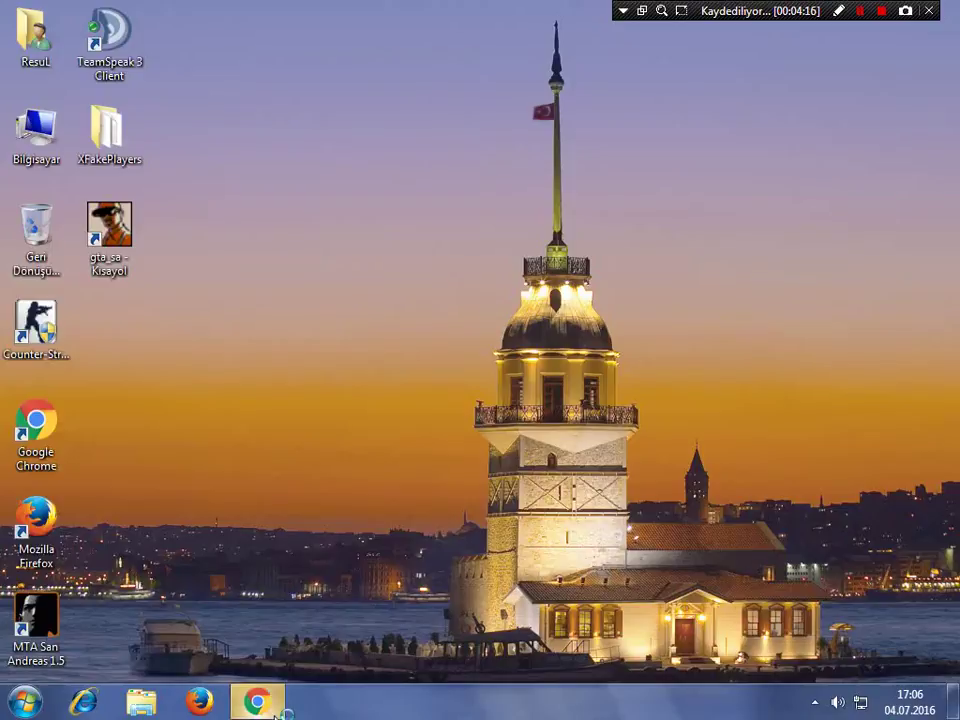
Open Google Chrome and search Google Images for platoon pl-2465.
click(258, 701)
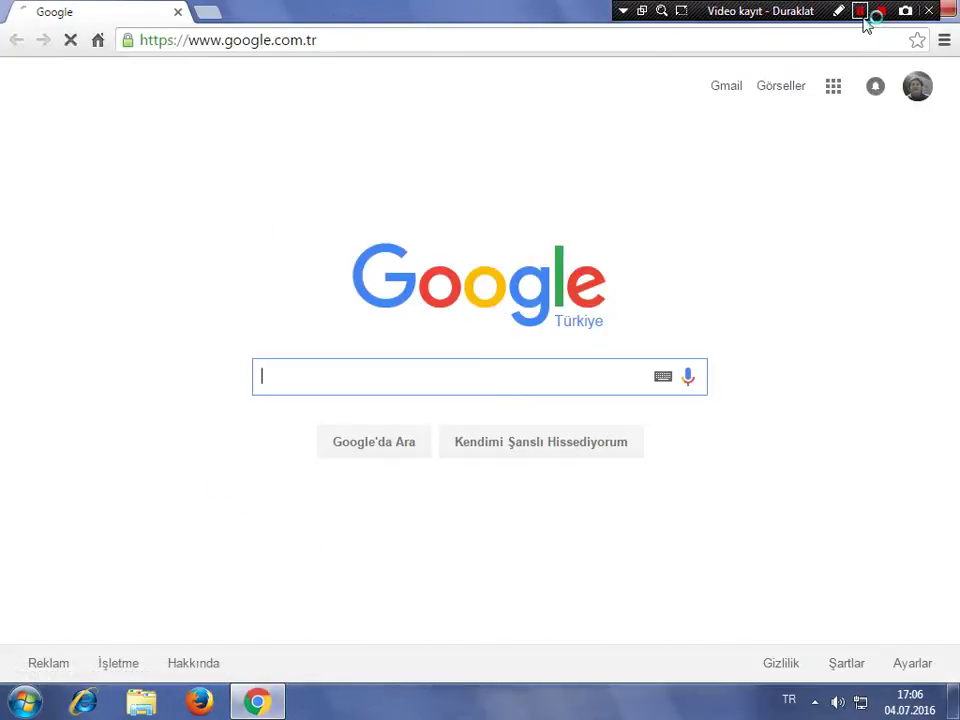
click(861, 14)
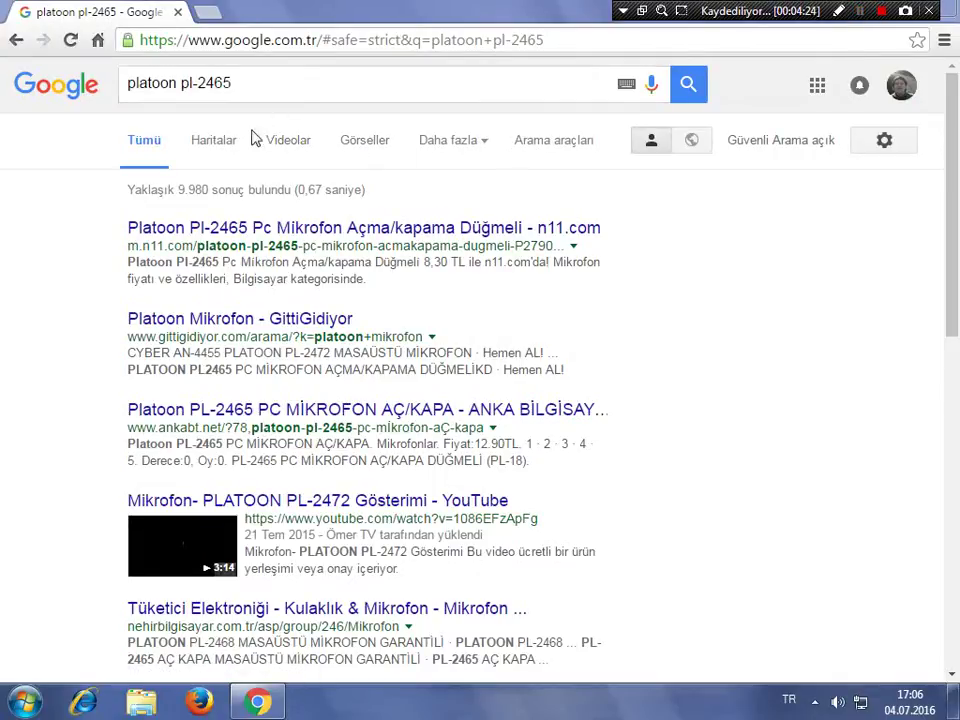
click(364, 143)
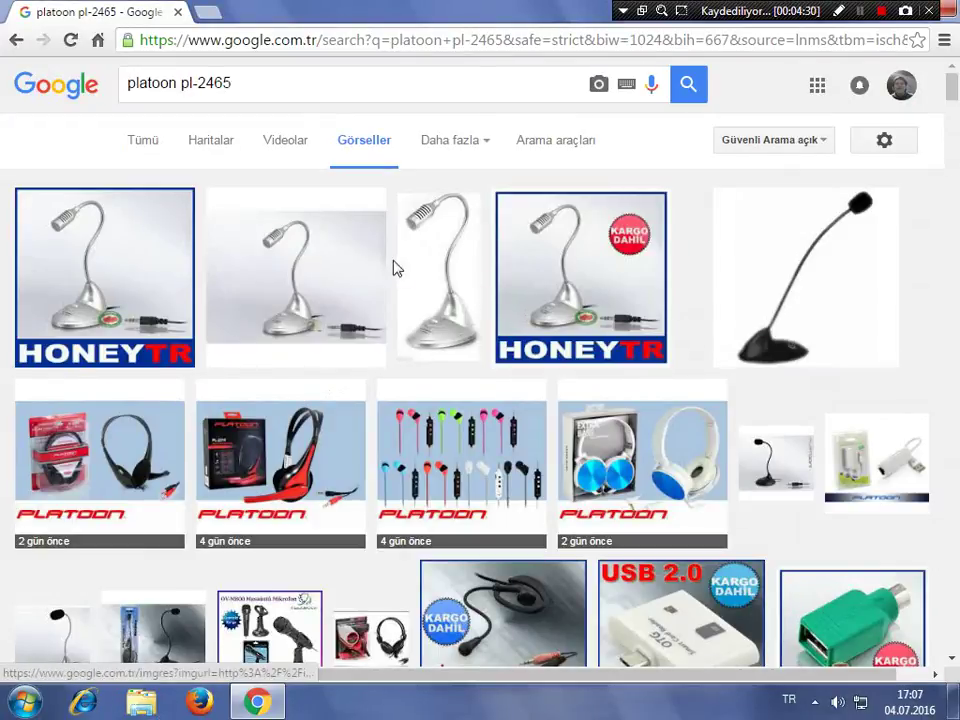
Preview the silver Platoon PL-2465 microphone and the black Platoon desk microphone, and return to the silver one.
click(434, 257)
scroll(446, 272, up, 2)
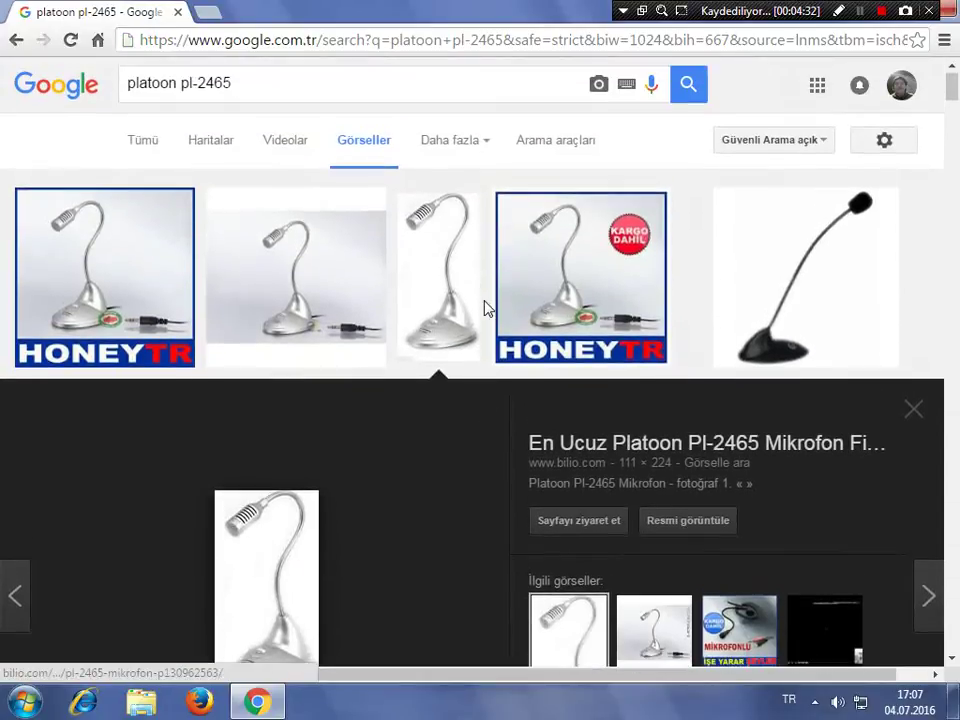
click(806, 291)
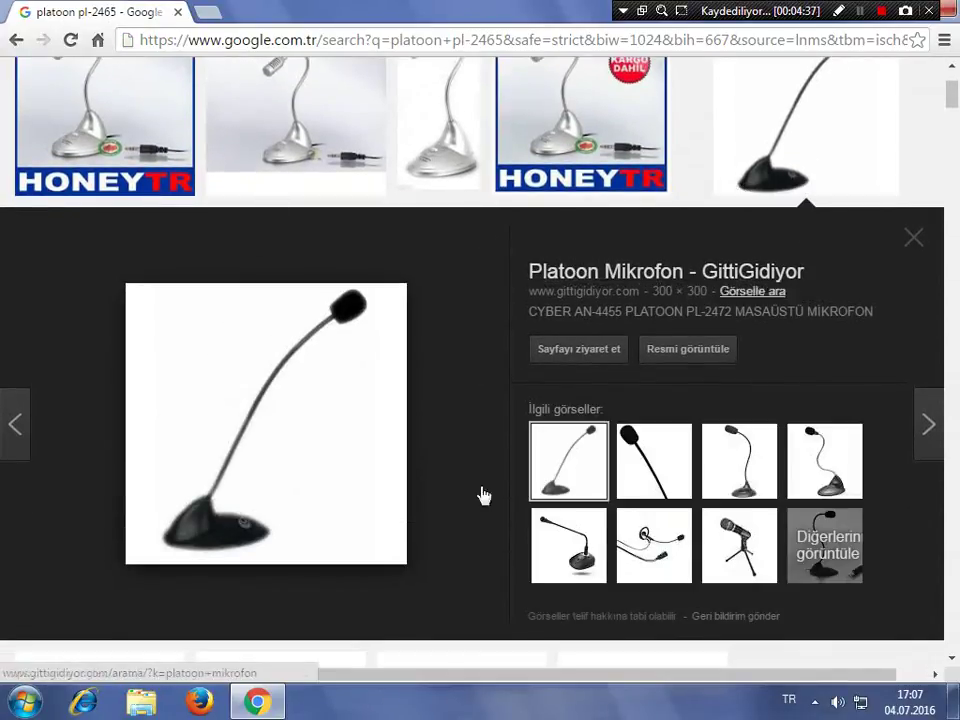
scroll(775, 512, up, 1)
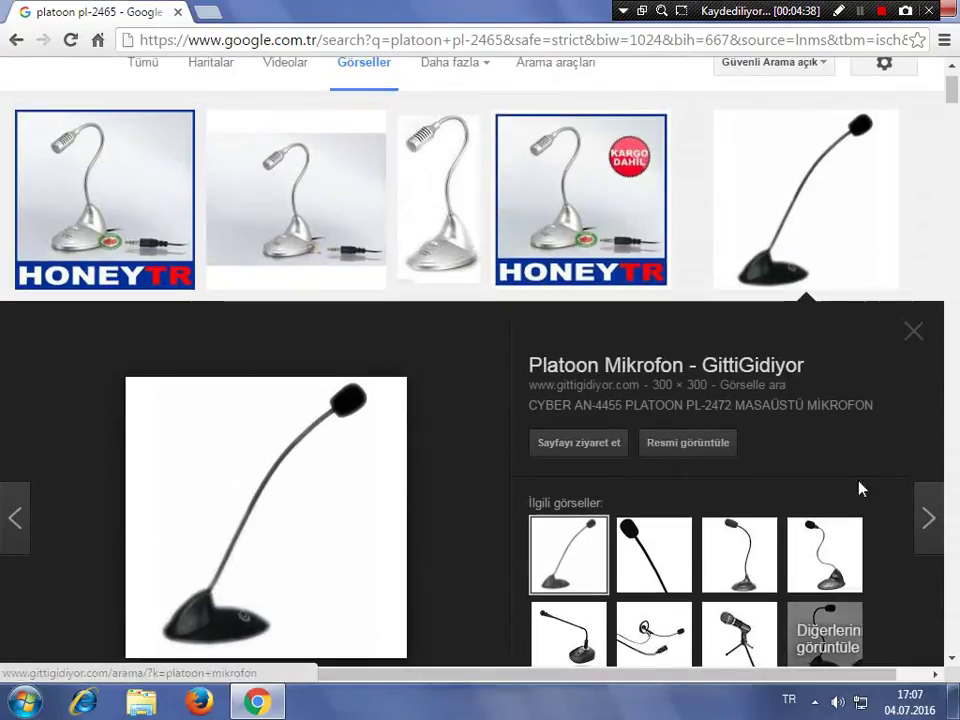
click(452, 196)
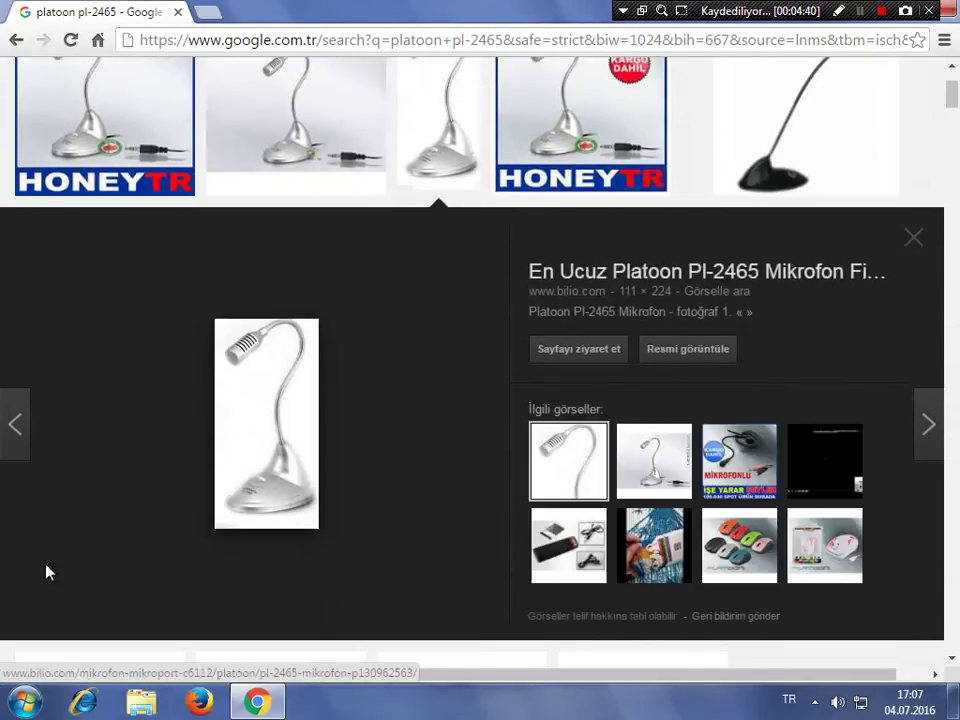
scroll(196, 357, up, 2)
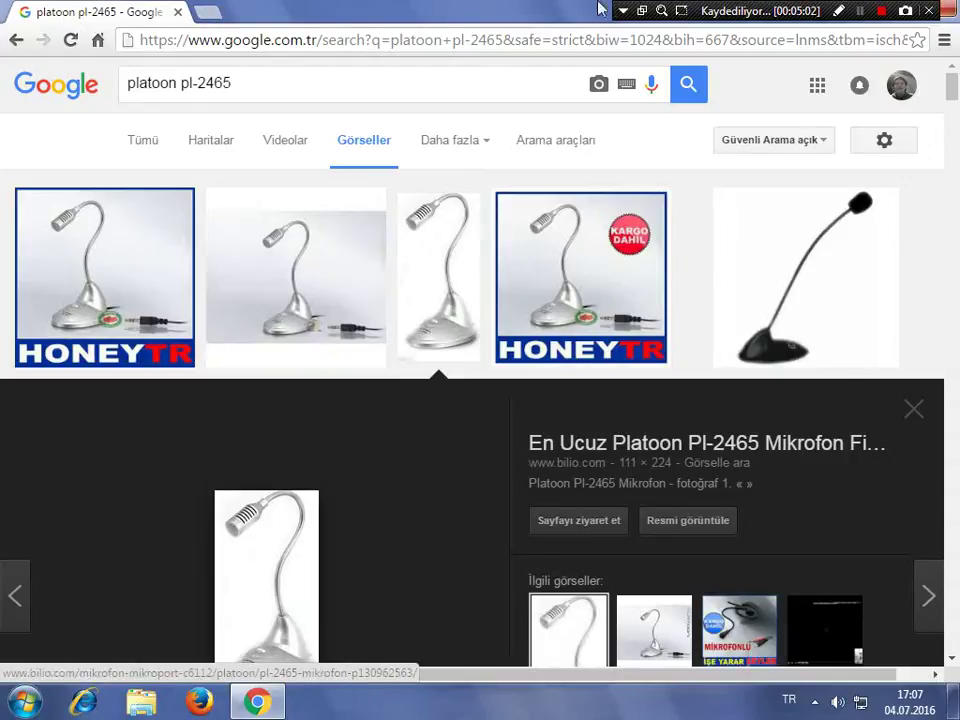
Browse further through the image results and preview the Polygold desktop PC microphone.
scroll(435, 318, down, 4)
scroll(435, 318, down, 2)
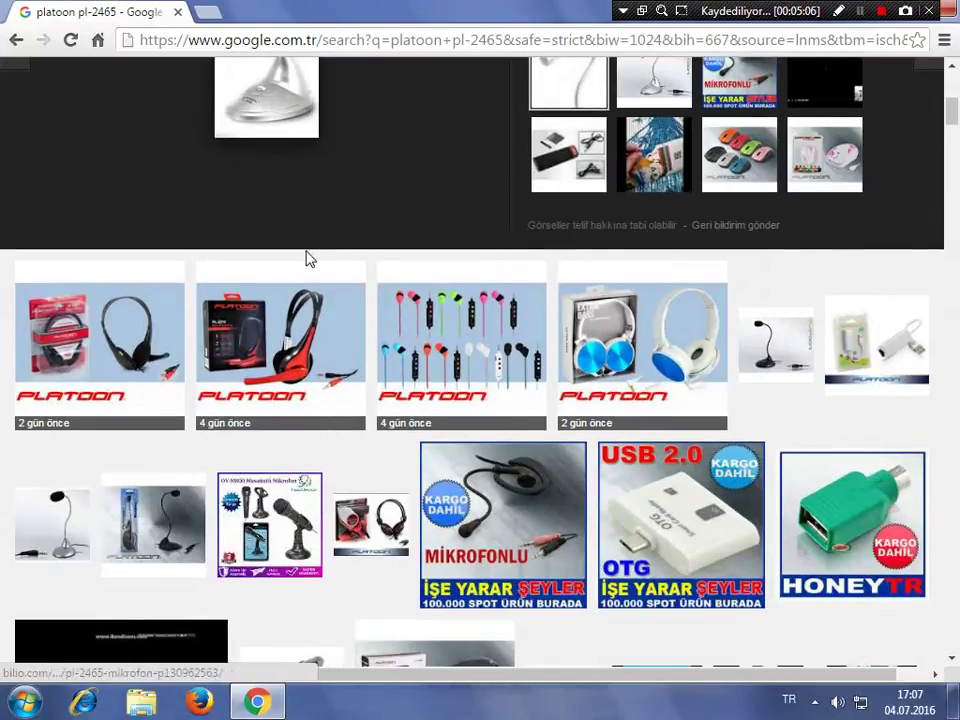
scroll(319, 450, down, 2)
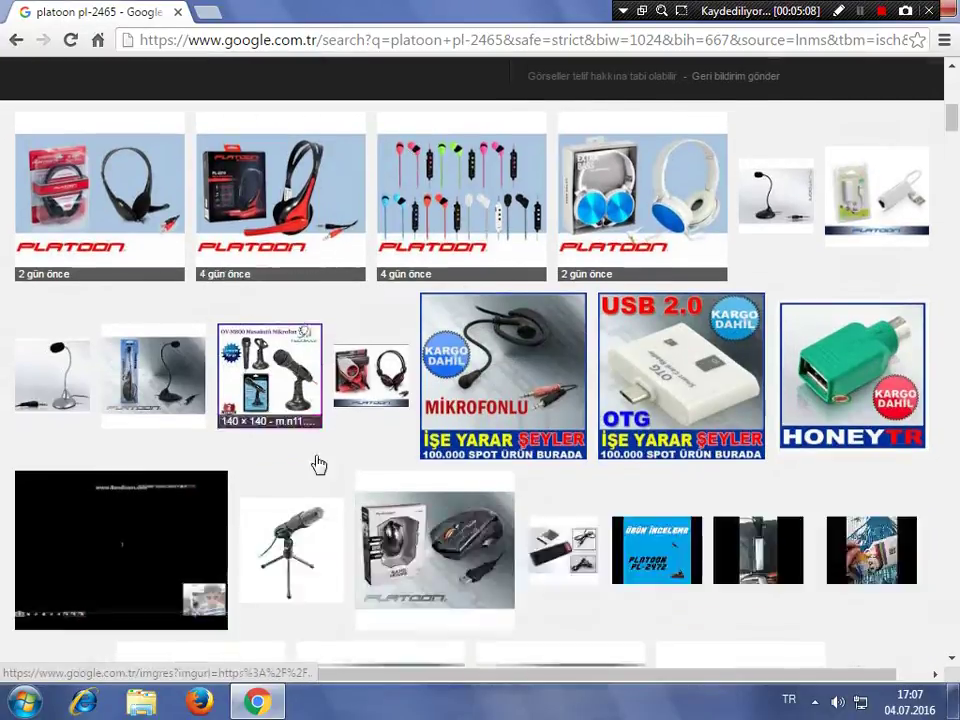
scroll(318, 464, down, 8)
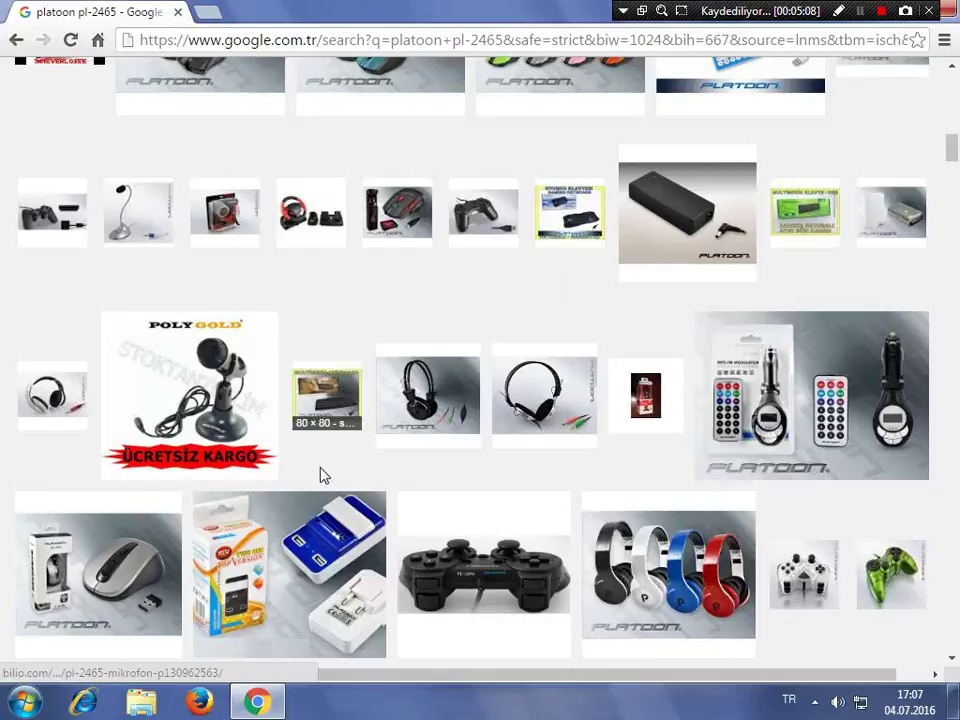
click(205, 468)
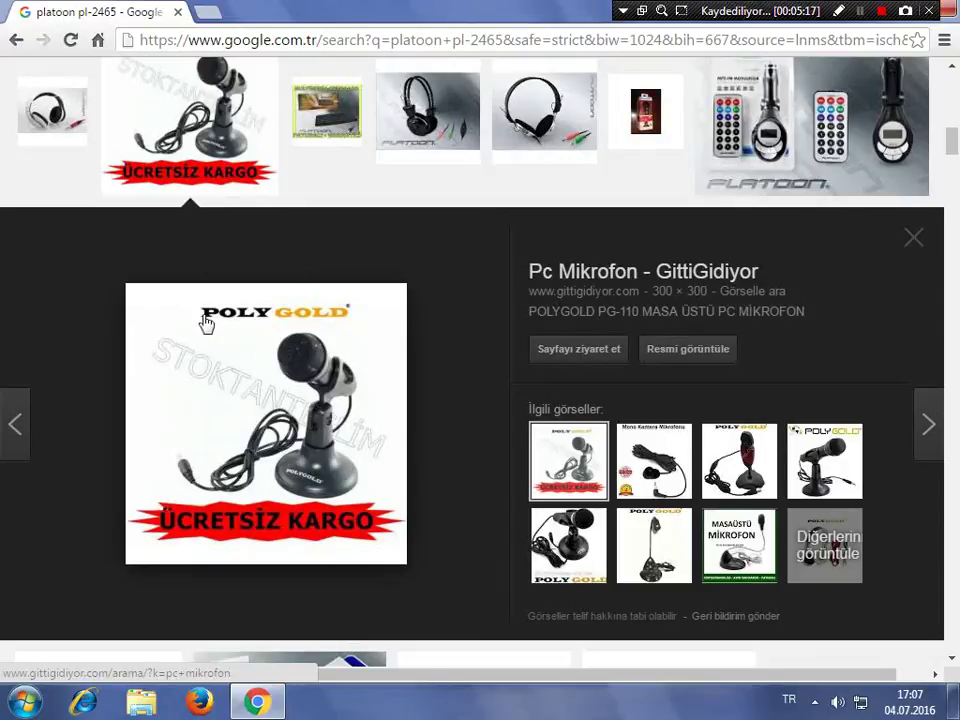
Look through the remaining image results for microphones and close the Chrome window to return to the desktop.
scroll(364, 403, down, 5)
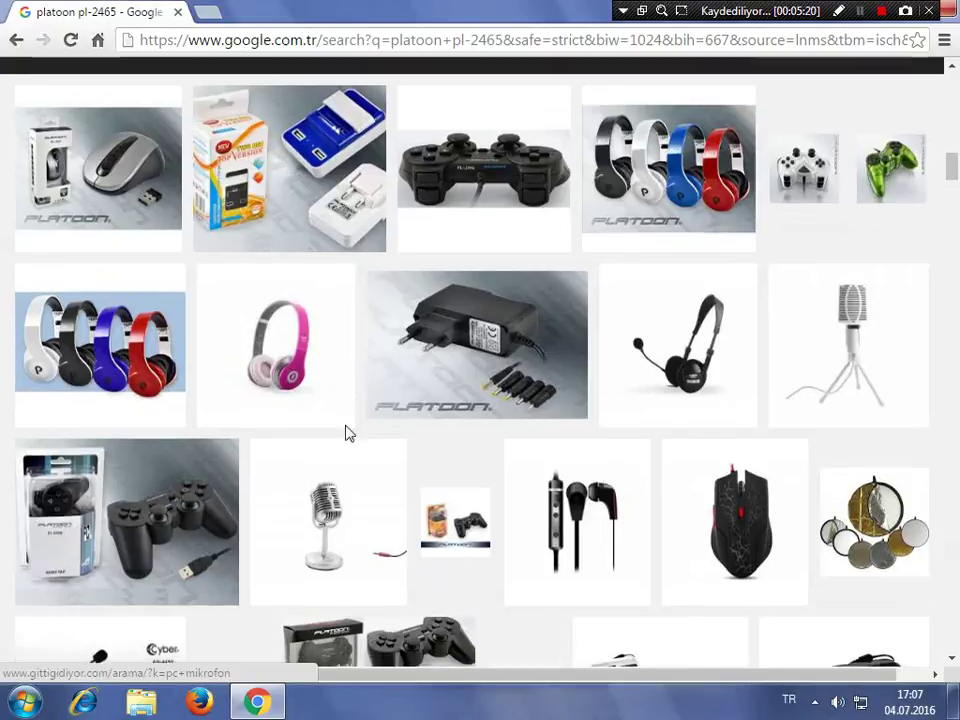
scroll(347, 433, down, 4)
scroll(336, 444, down, 3)
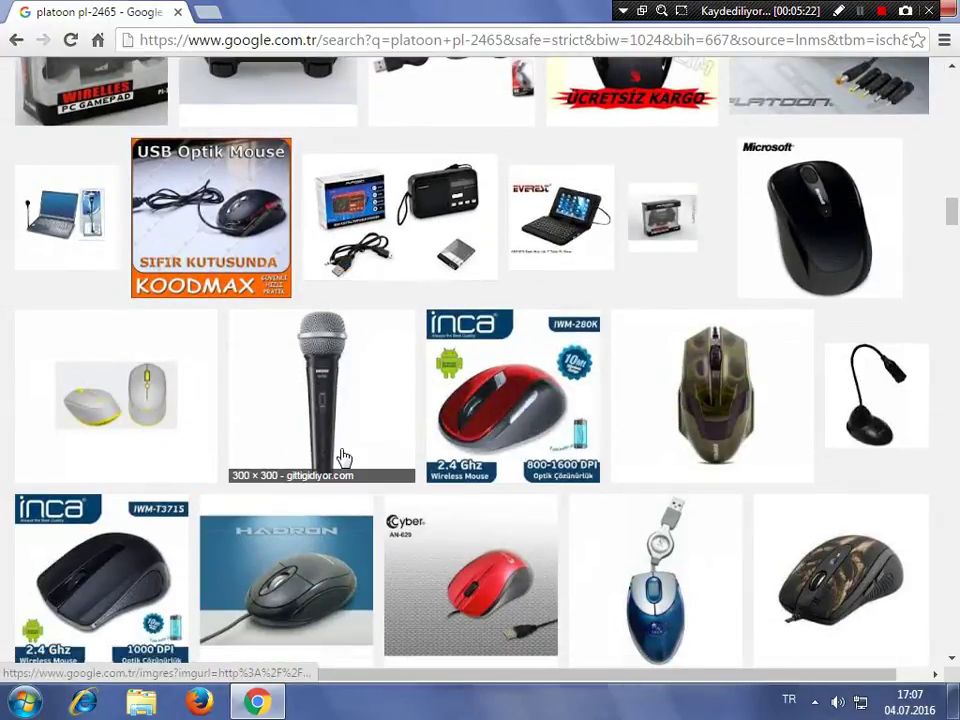
drag(262, 8, 290, 116)
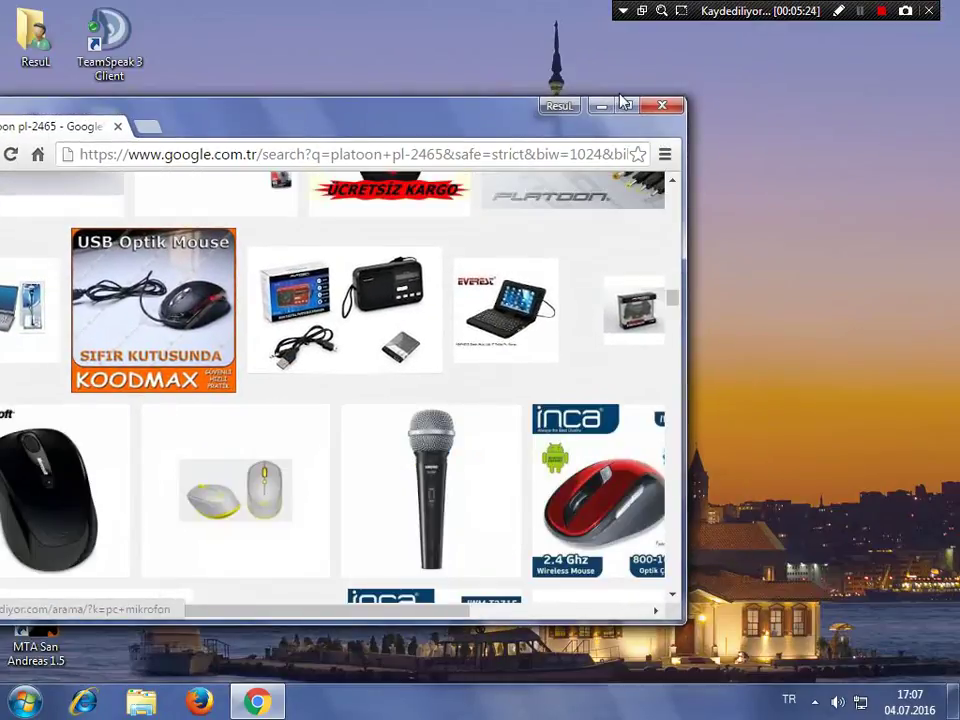
click(601, 105)
right_click(372, 104)
click(408, 163)
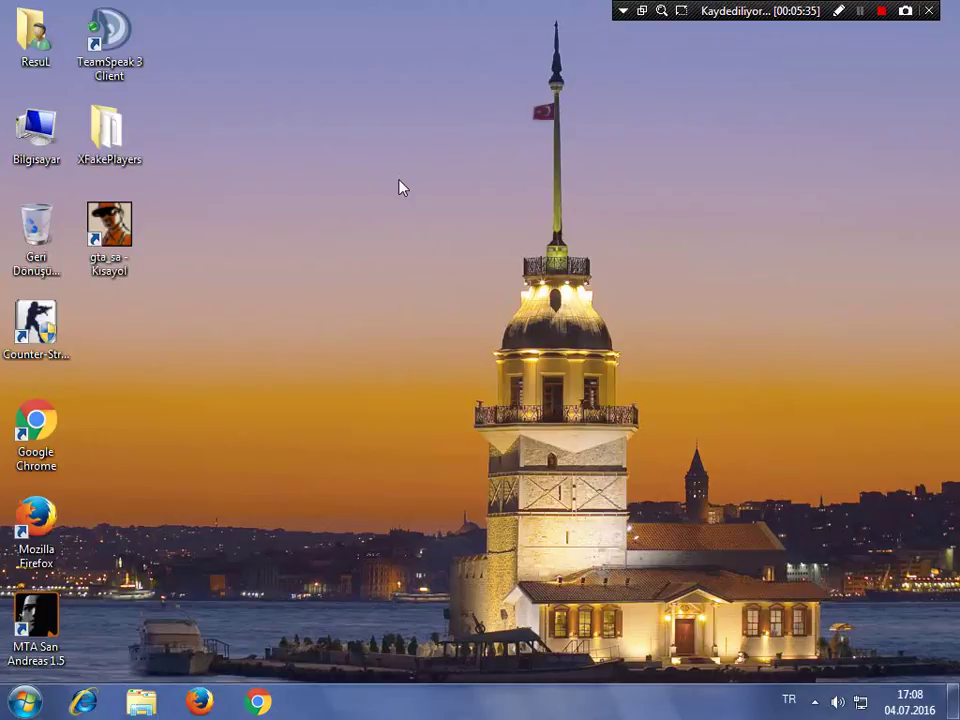
drag(561, 17, 581, 673)
right_click(457, 430)
click(493, 480)
right_click(343, 305)
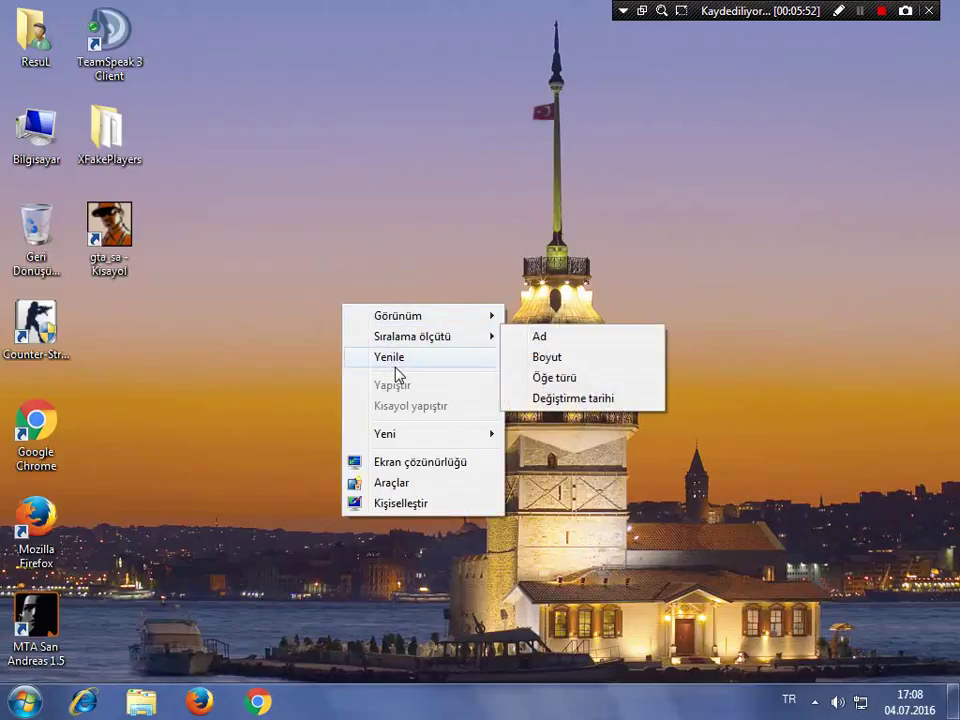
click(392, 360)
right_click(327, 224)
click(373, 289)
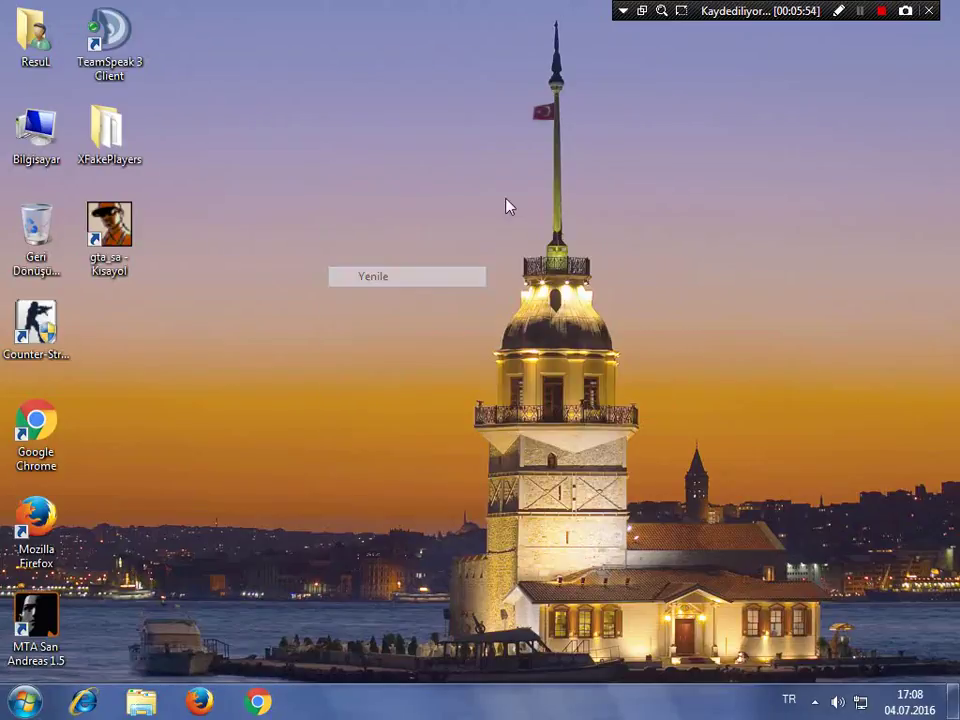